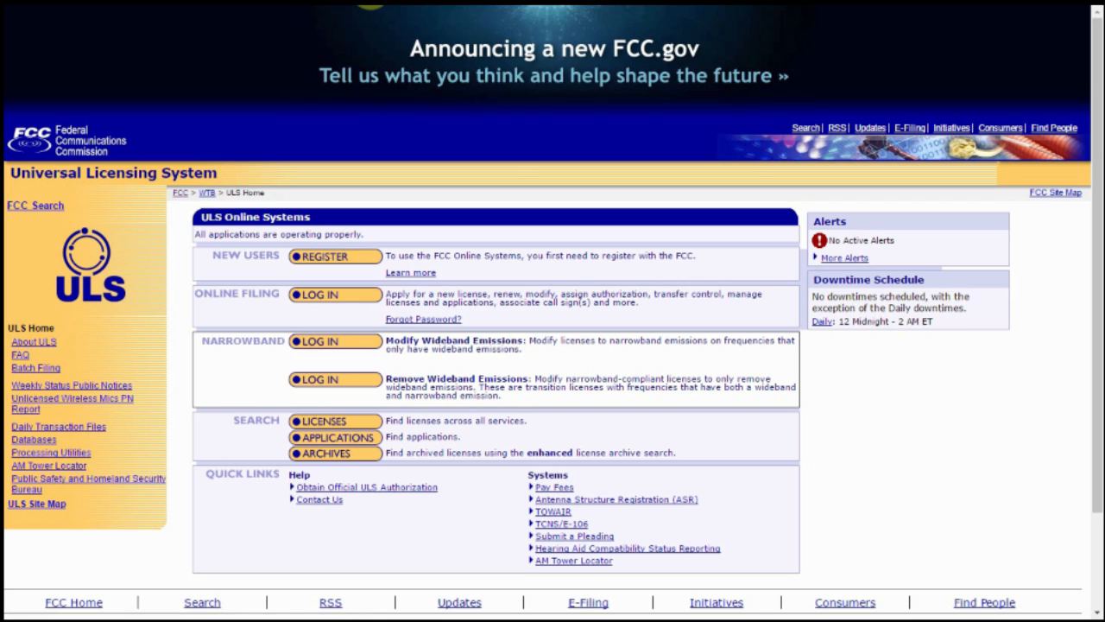
Step: Reload the ULS home page and go to the Online Filing sign-in
click(371, 3)
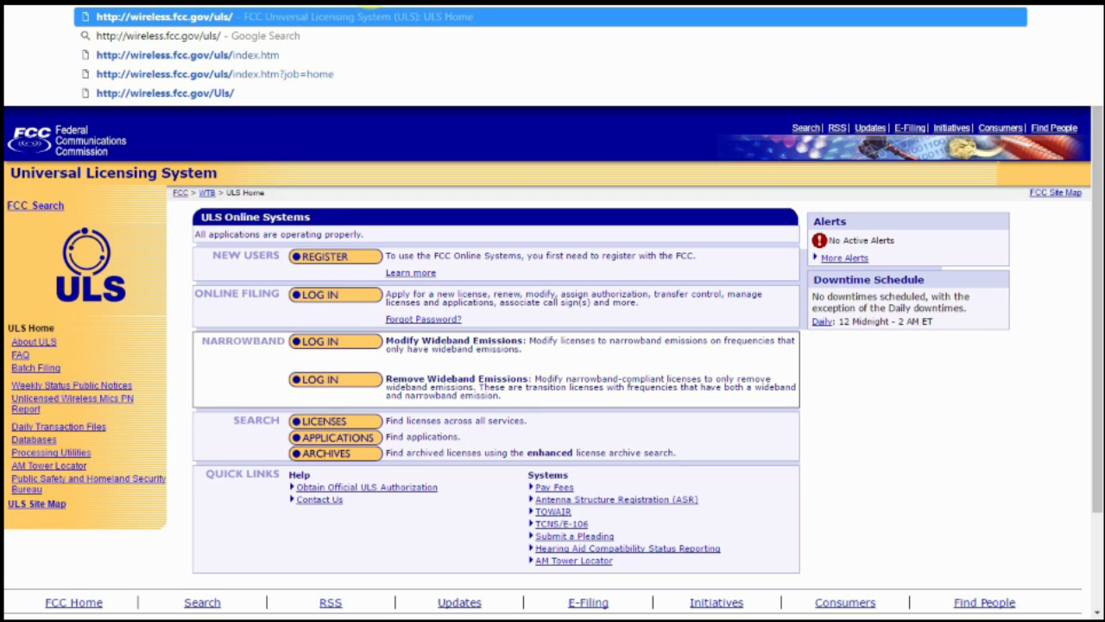
key(Return)
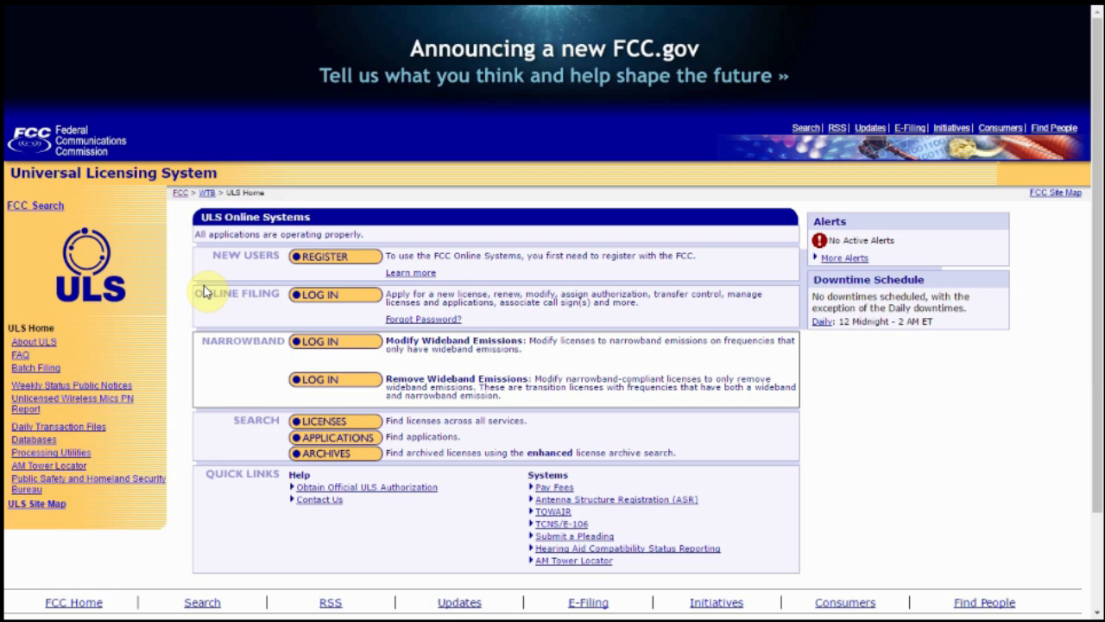
click(335, 295)
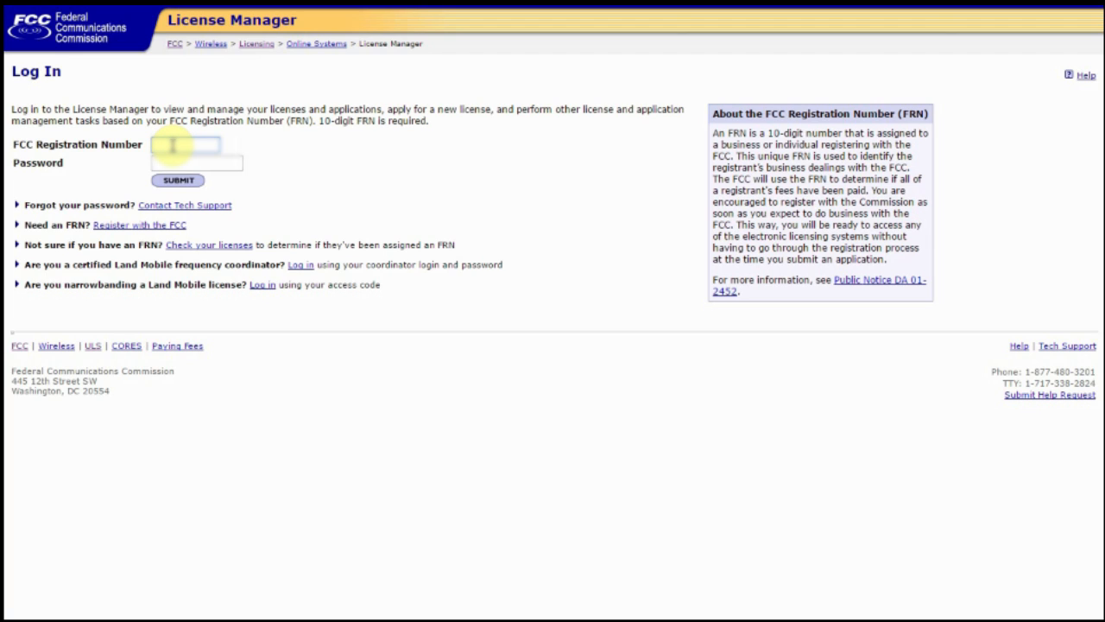
text(000)
text(000)
text(0000)
Step: Sign in with the FRN and password to reach My Licenses
click(175, 162)
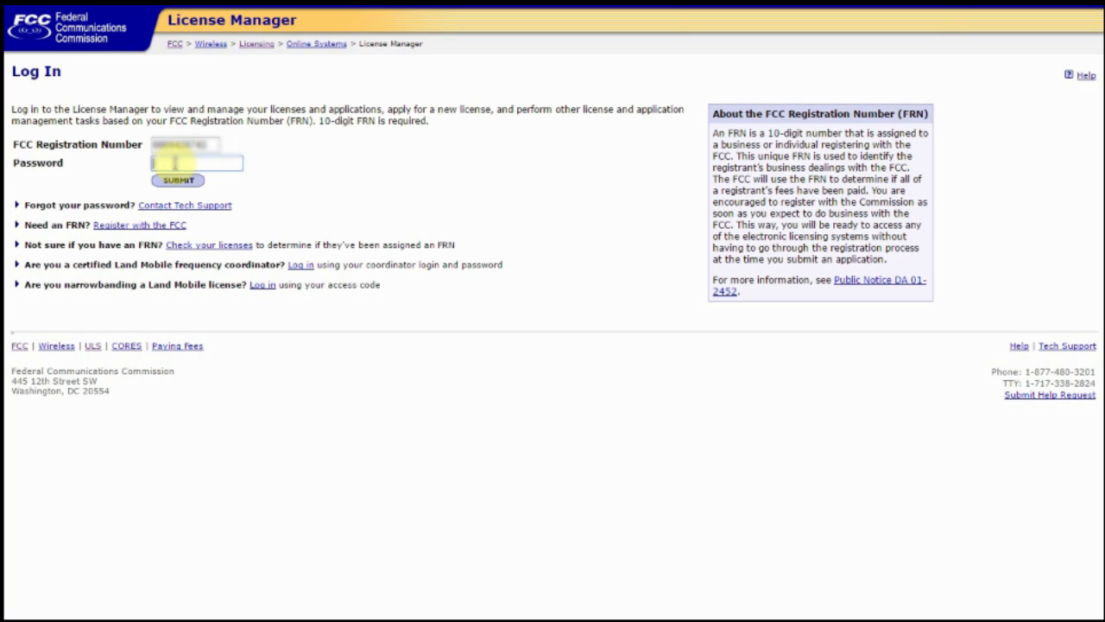
text(*****)
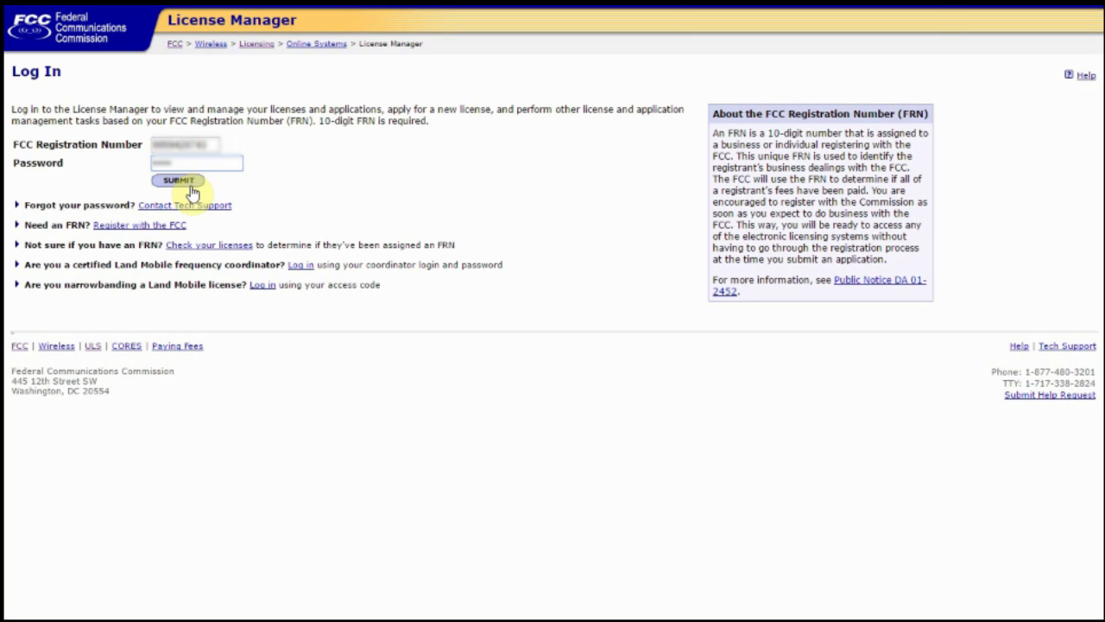
click(178, 180)
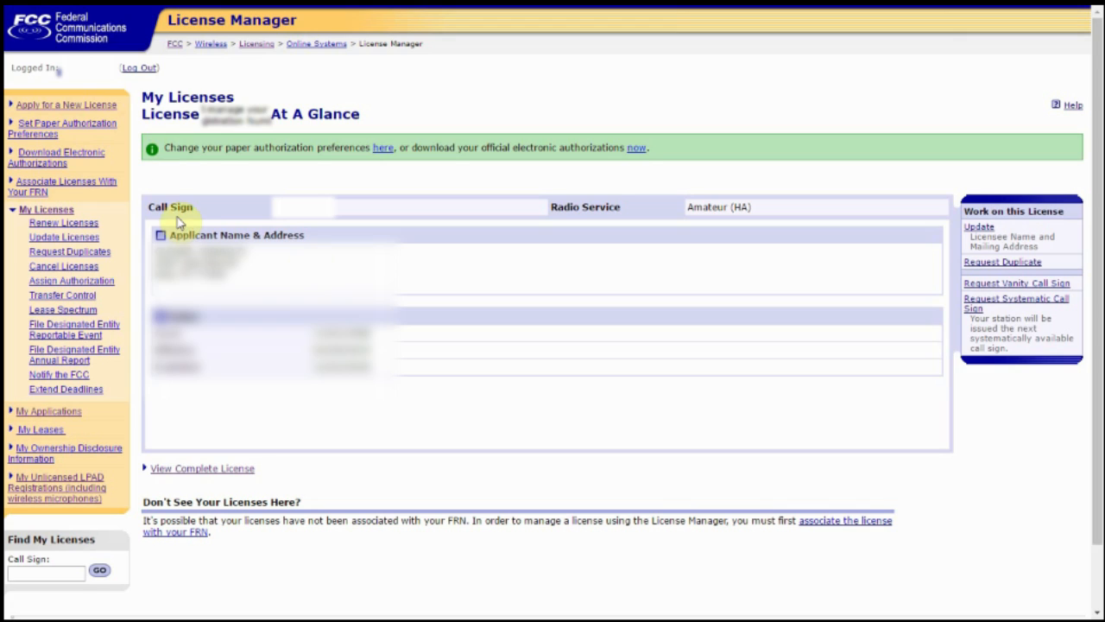
Step: Start a new license application with ZA - General Mobile Radio (GMRS) as the service
click(91, 109)
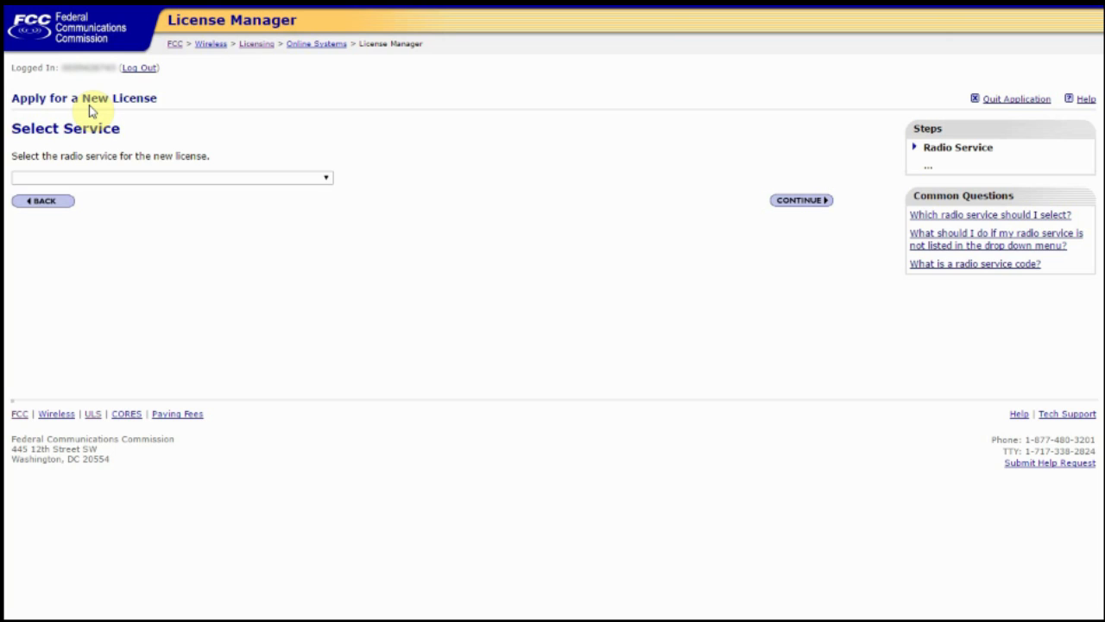
click(99, 177)
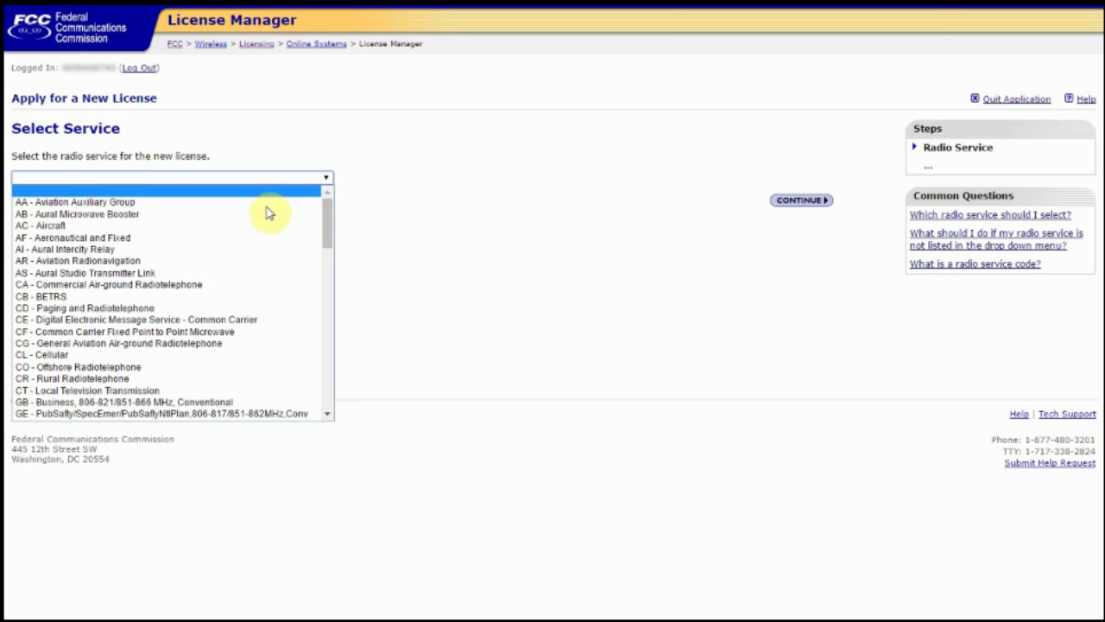
drag(326, 208, 316, 380)
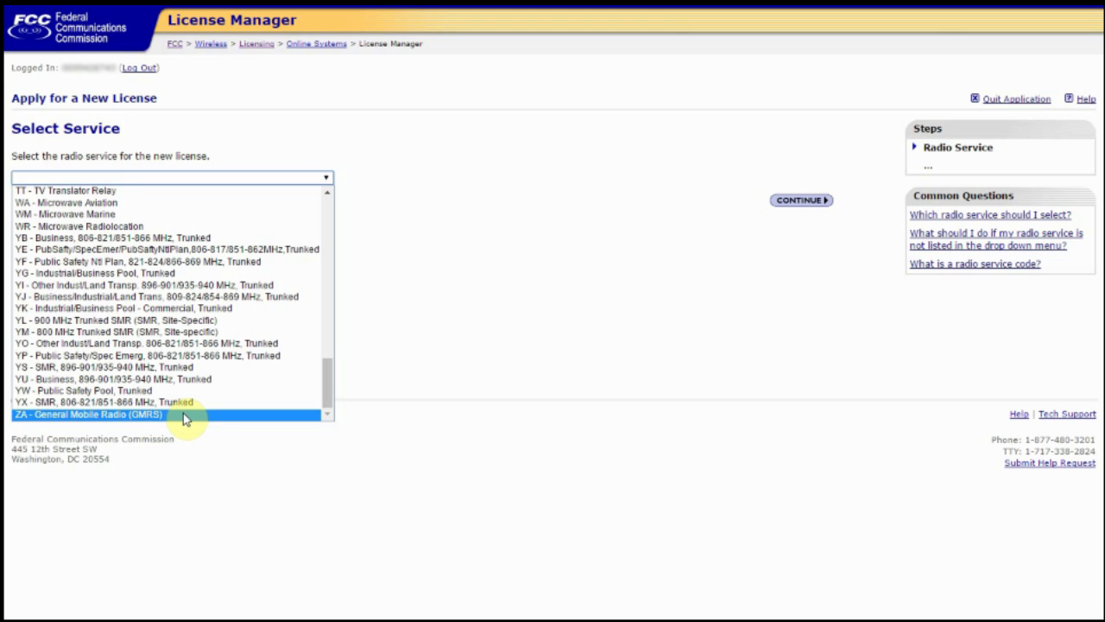
click(183, 414)
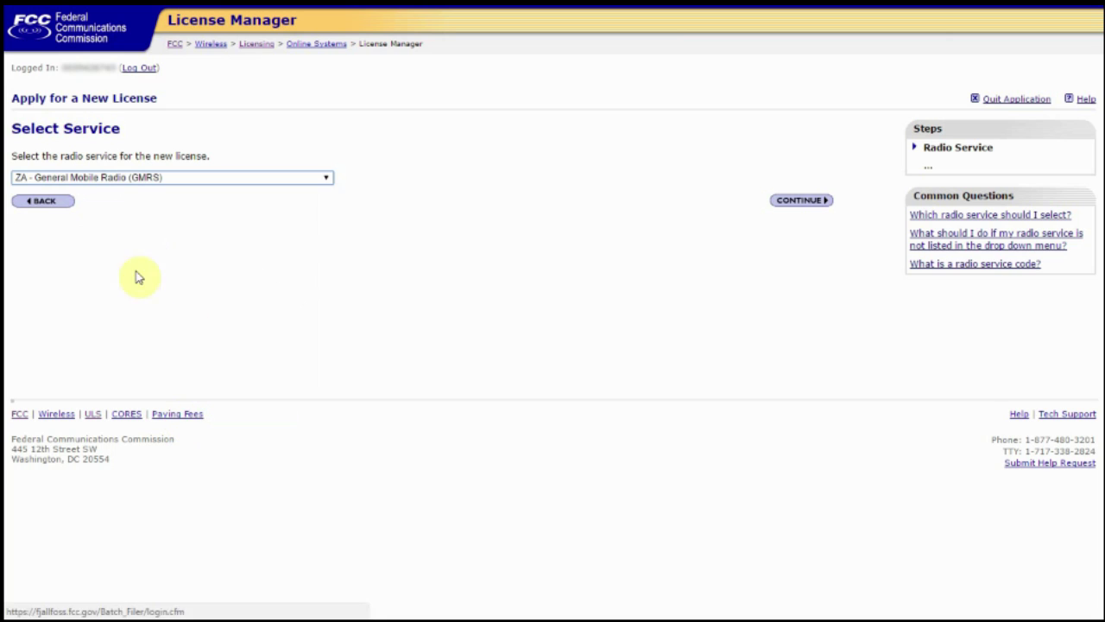
Step: Continue past Select Service and Applicant Questions with No for STA and both fee exemptions
click(821, 202)
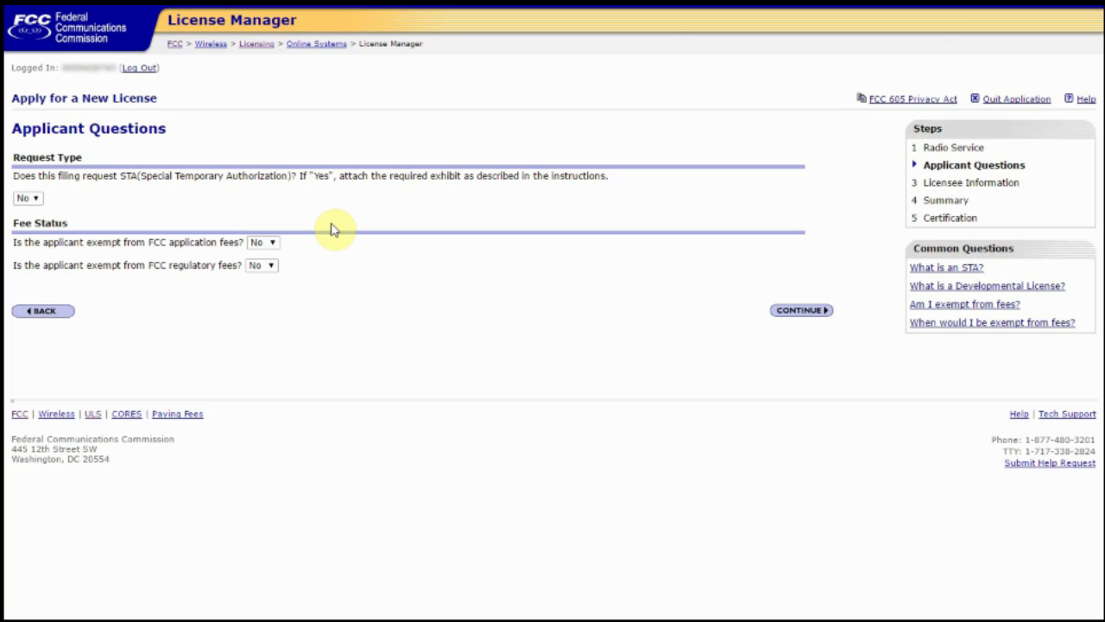
click(801, 311)
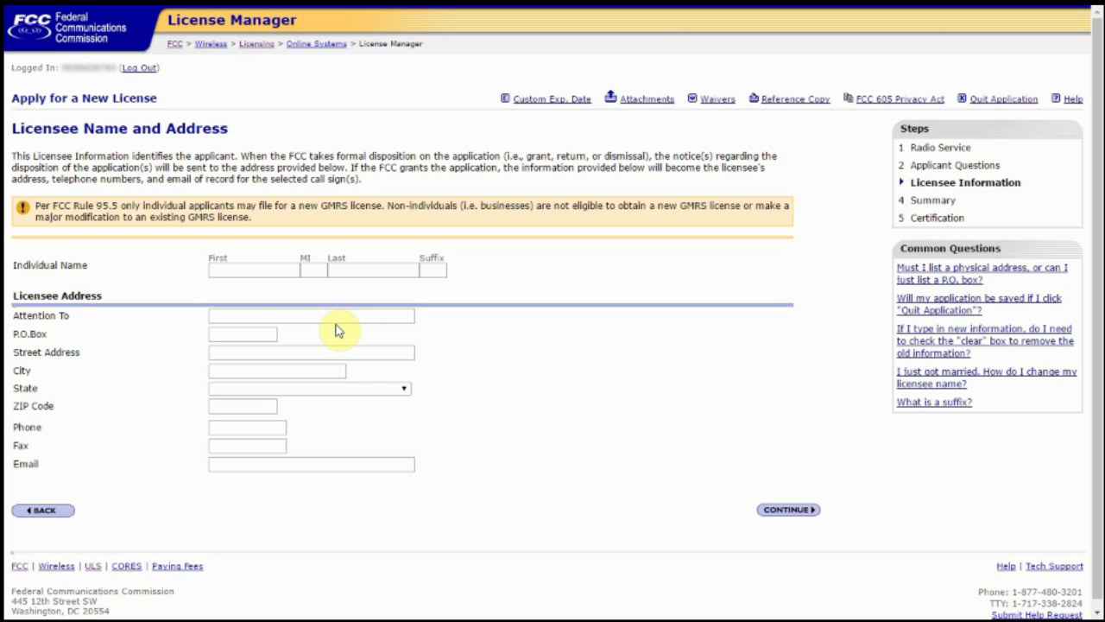
Step: Enter the licensee's name, street address, city, state and ZIP code
click(241, 272)
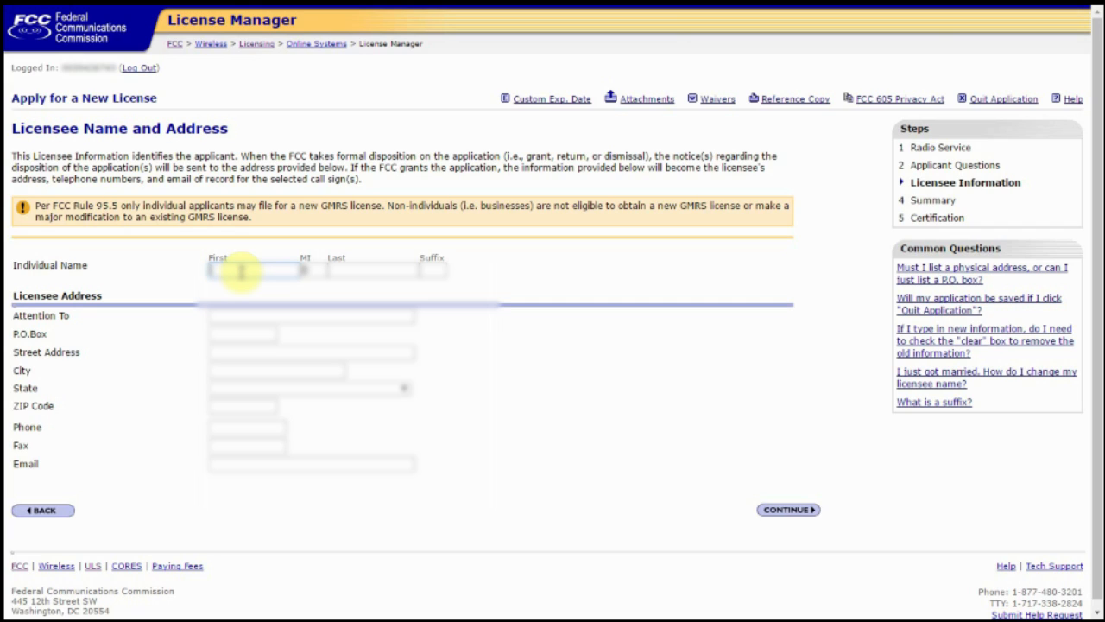
key(Tab)
key(Tab)
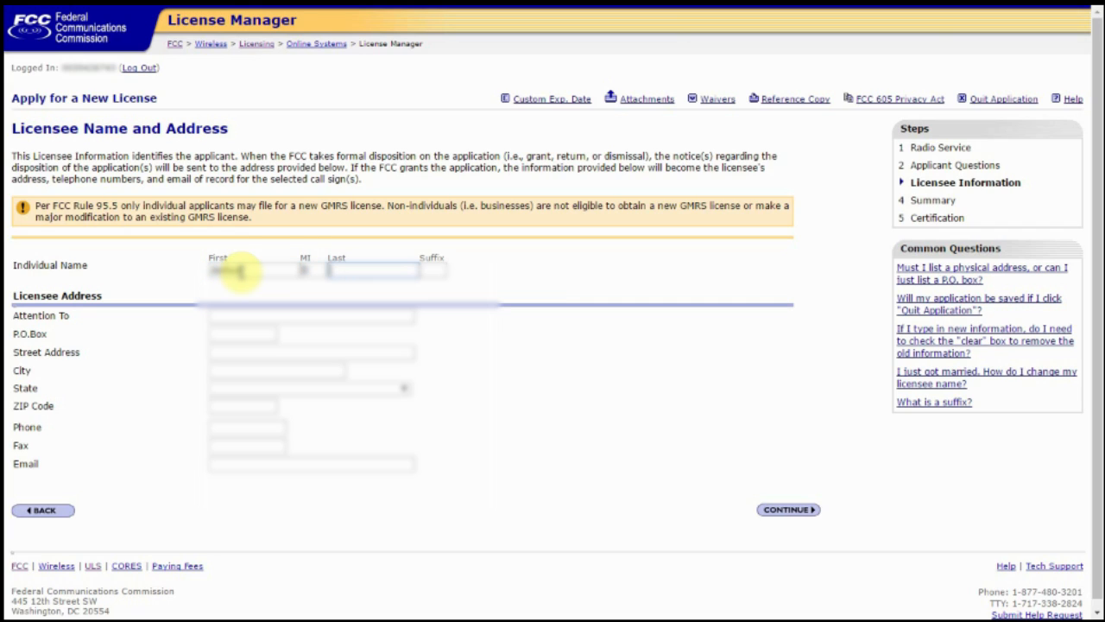
text(????)
text(??)
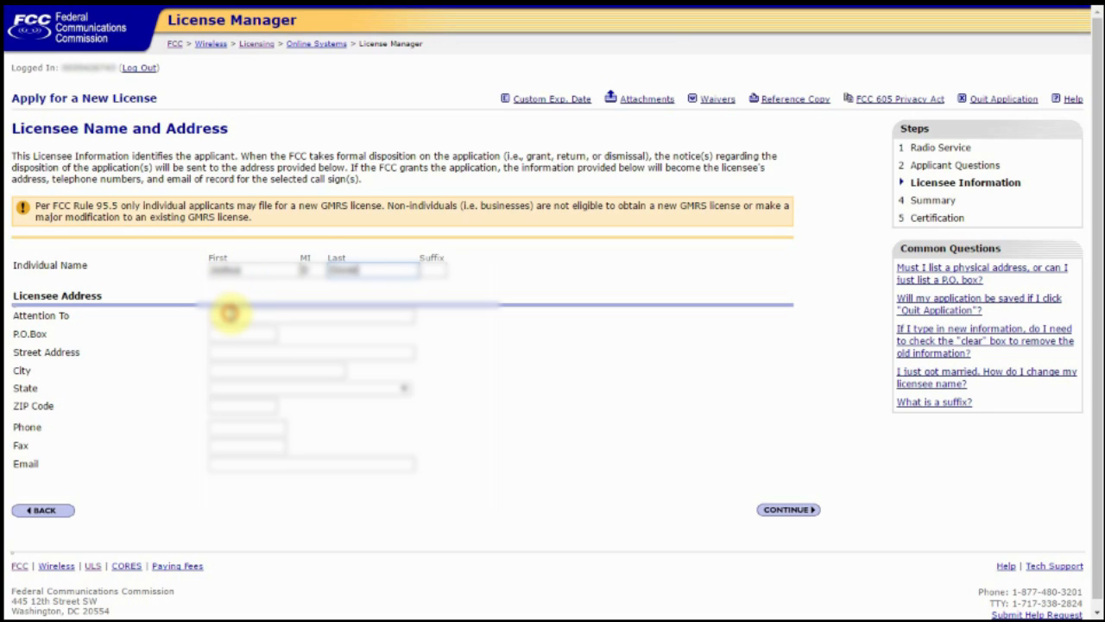
click(223, 354)
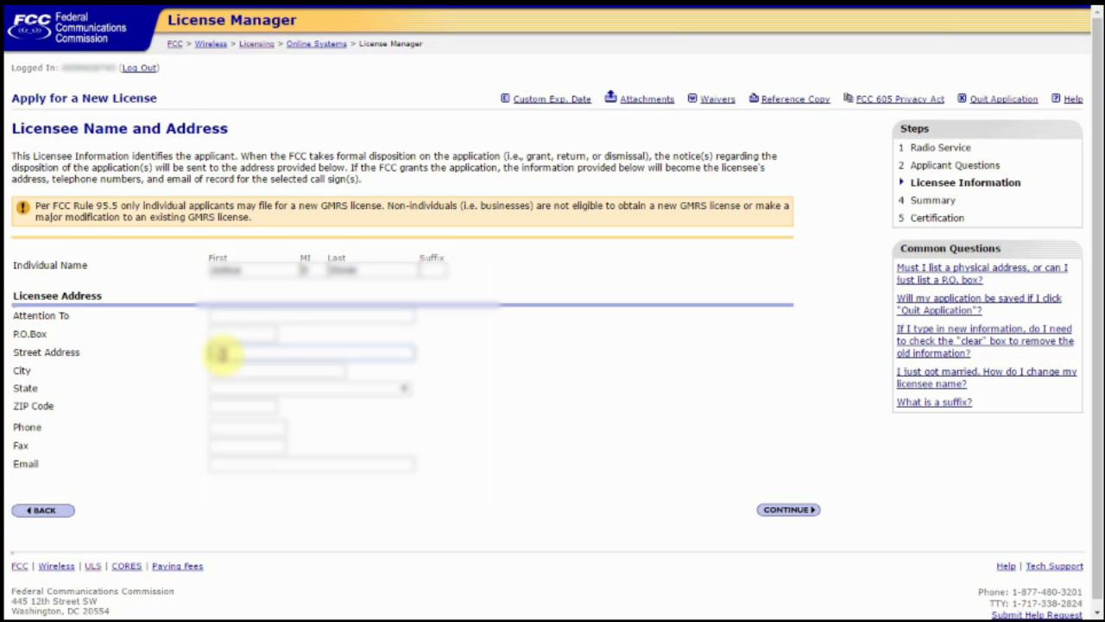
text(??)
text(ve)
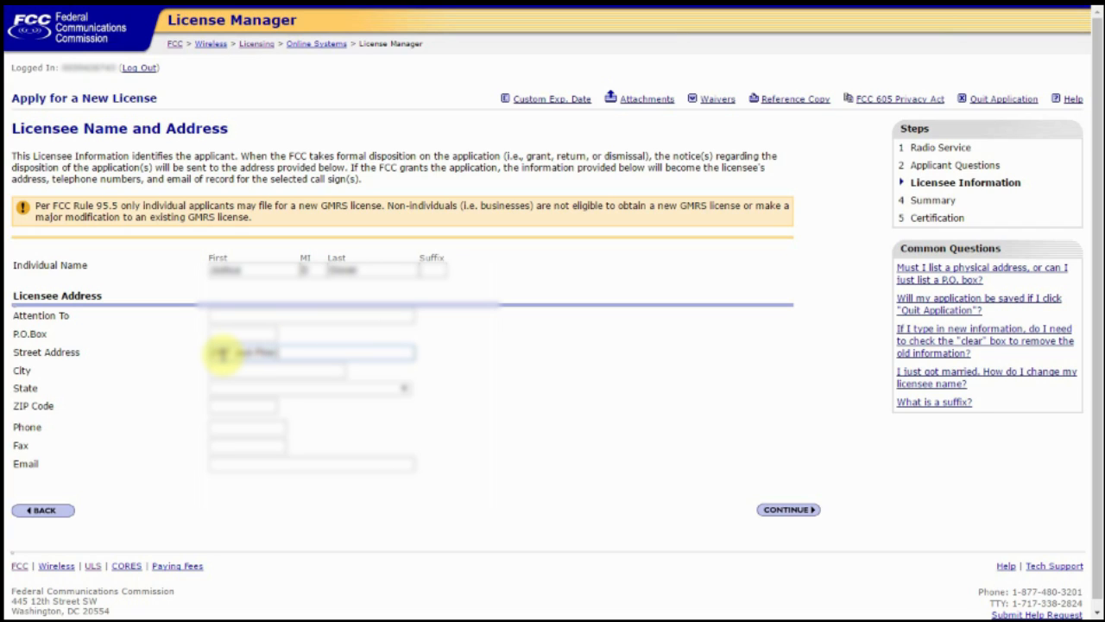
text( Street)
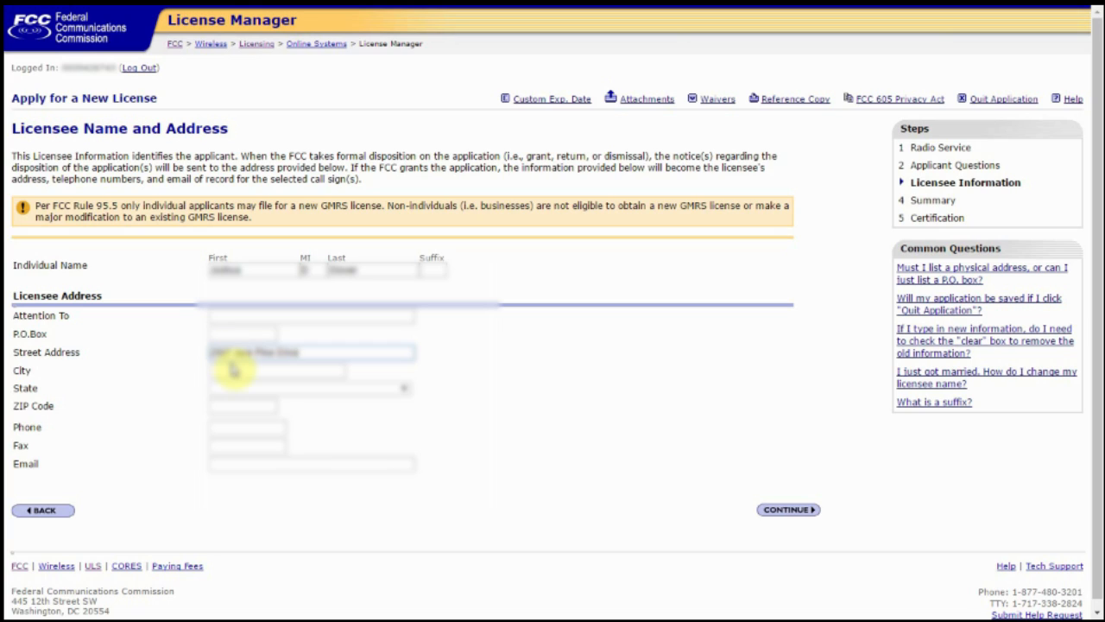
click(231, 371)
text(Katy)
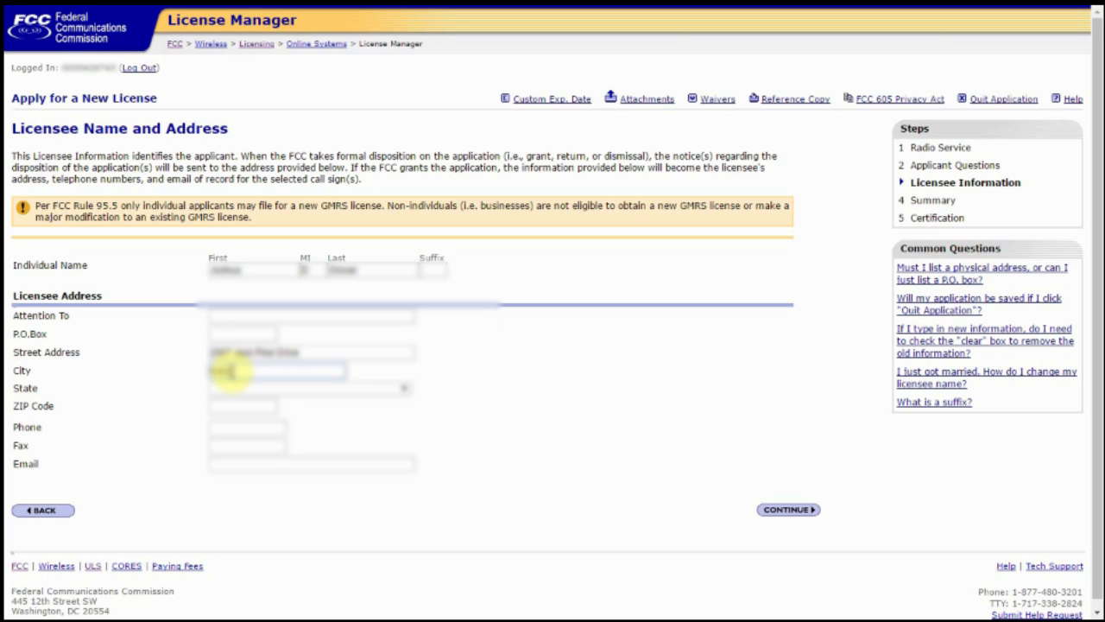
key(Tab)
text(T)
key(Tab)
text(77449)
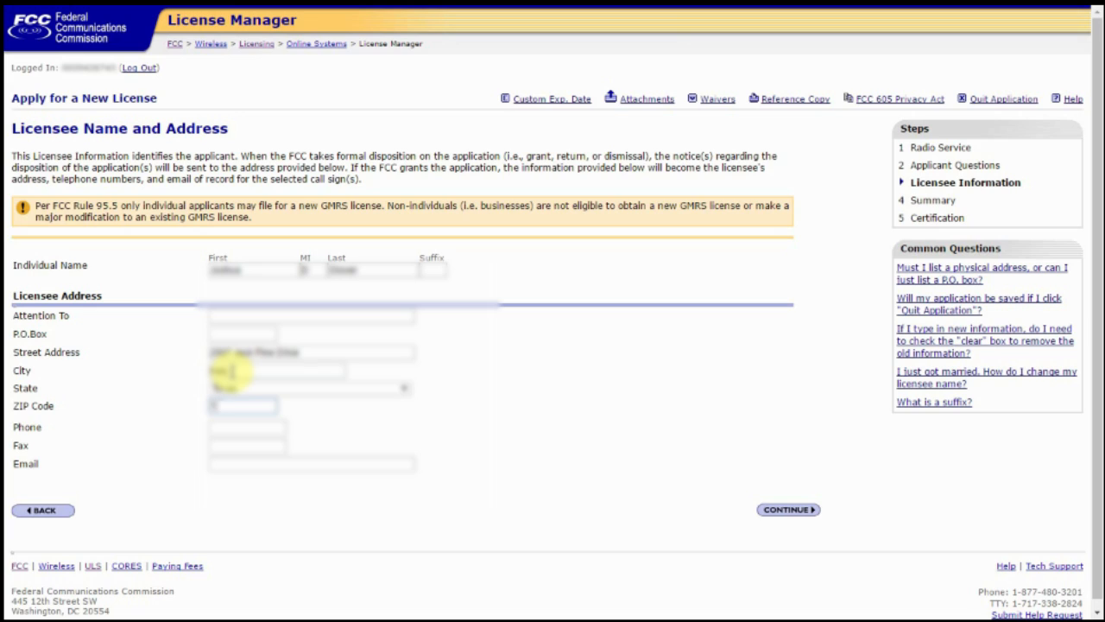
key(Tab)
text(281)
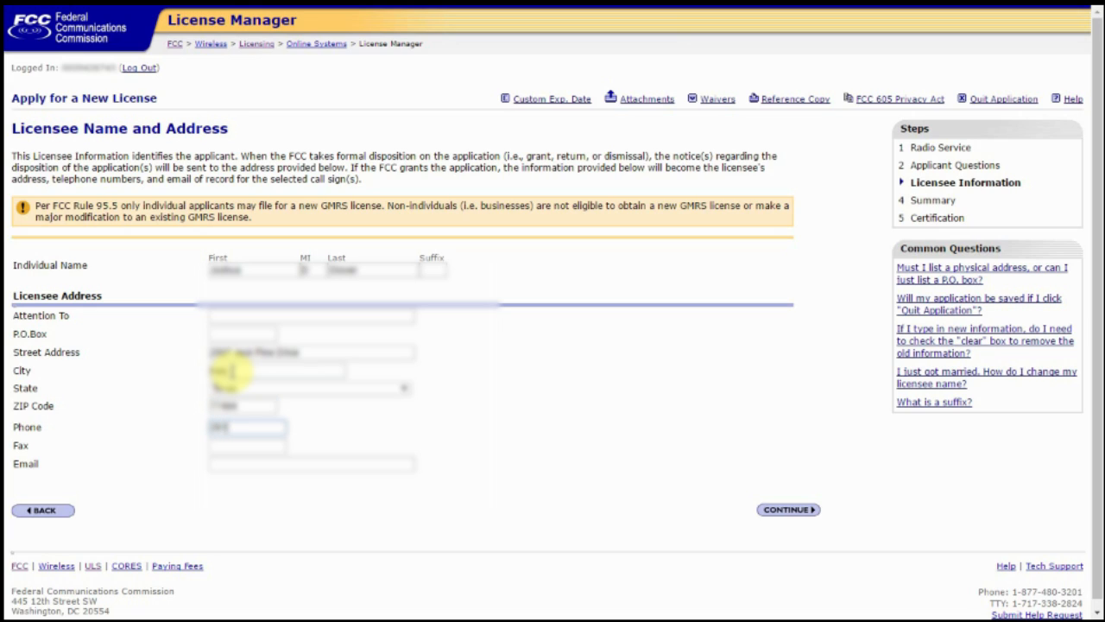
text(5551234)
Step: Remove the phone number, add a contact email and submit the licensee details
key(BackSpace)
key(BackSpace)
key(BackSpace)
key(BackSpace)
key(BackSpace)
key(BackSpace)
key(BackSpace)
key(BackSpace)
click(264, 464)
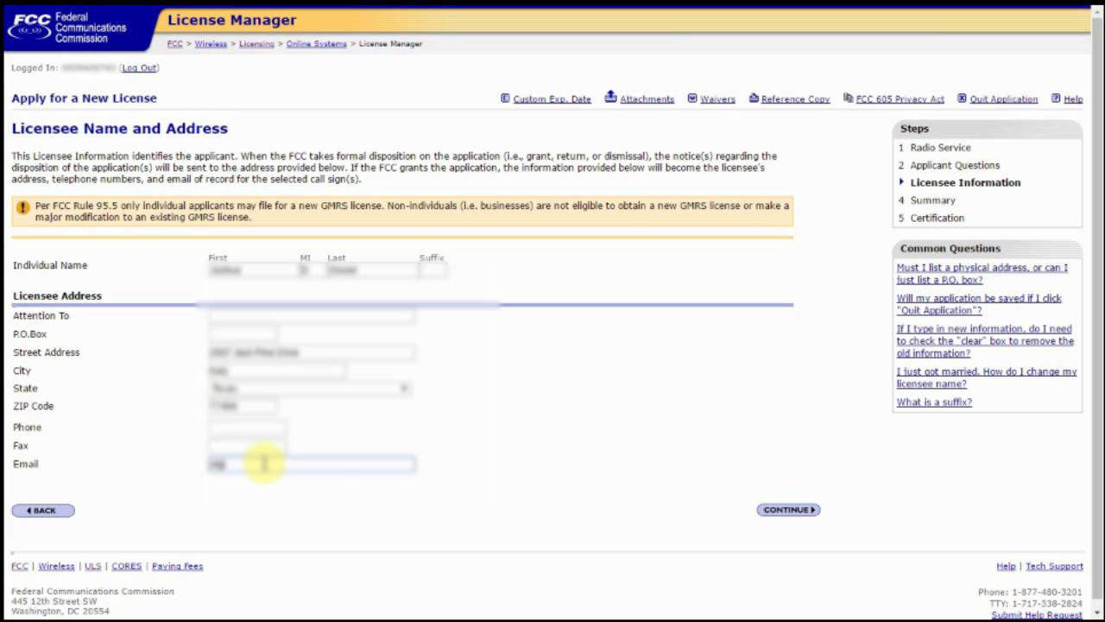
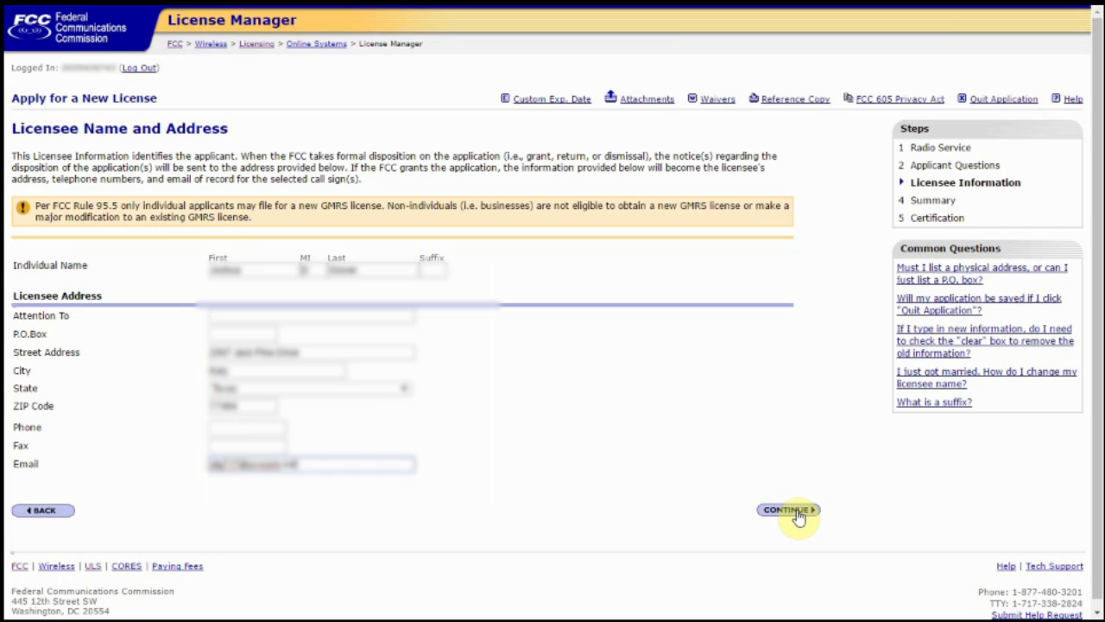
click(788, 509)
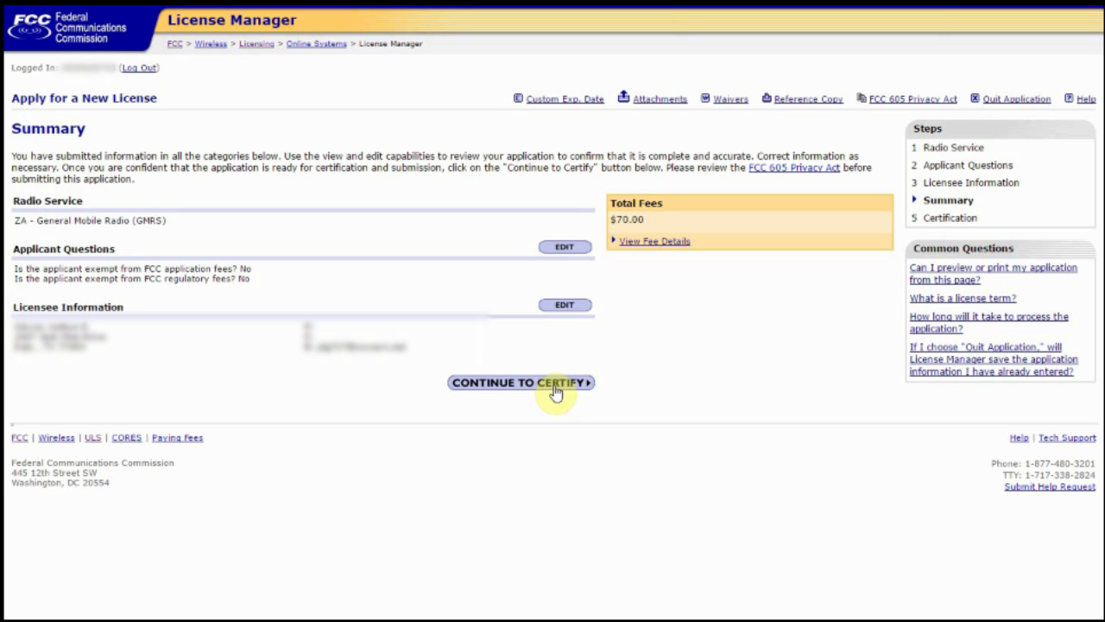
Step: Certify with the signer's first name, middle initial and last name and submit the application
click(554, 387)
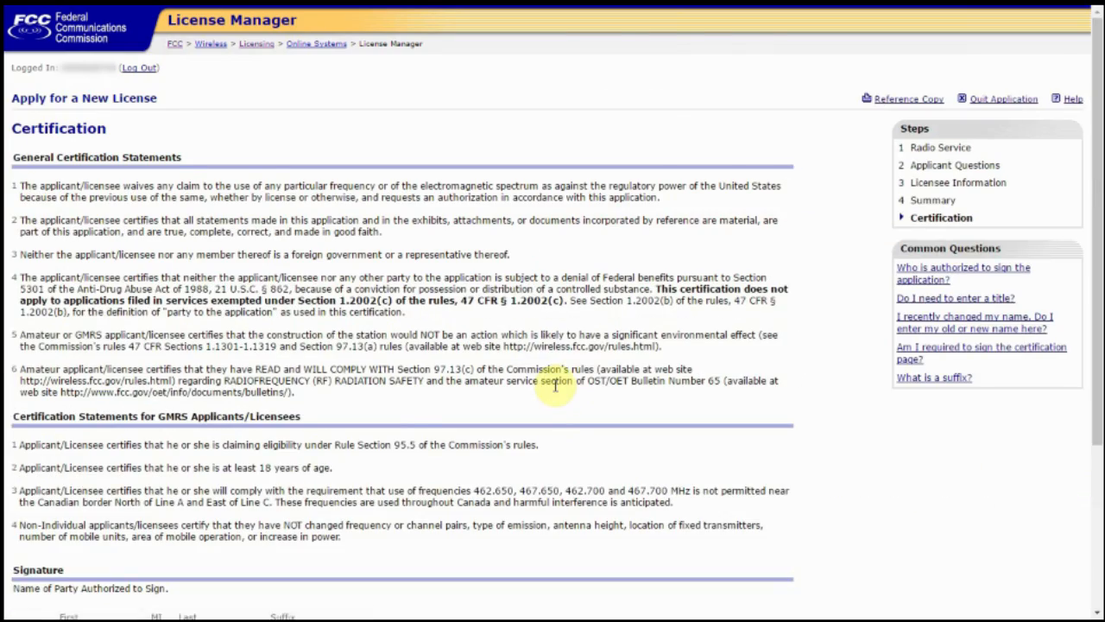
scroll(554, 387, down, 5)
scroll(554, 259, up, 5)
scroll(544, 242, down, 2)
scroll(533, 212, down, 2)
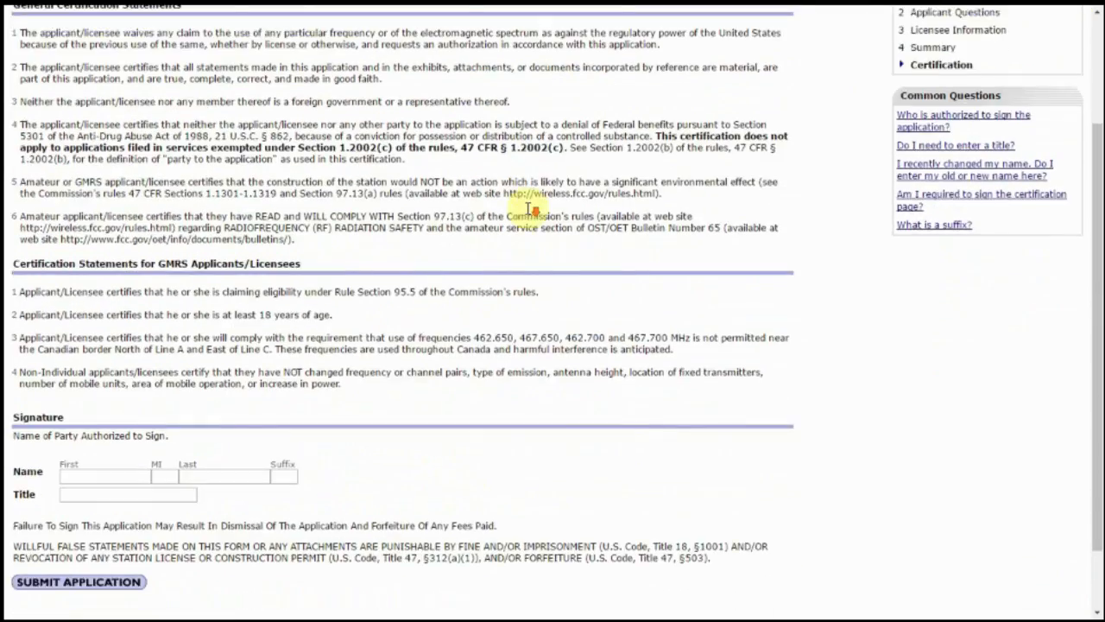
scroll(532, 211, down, 3)
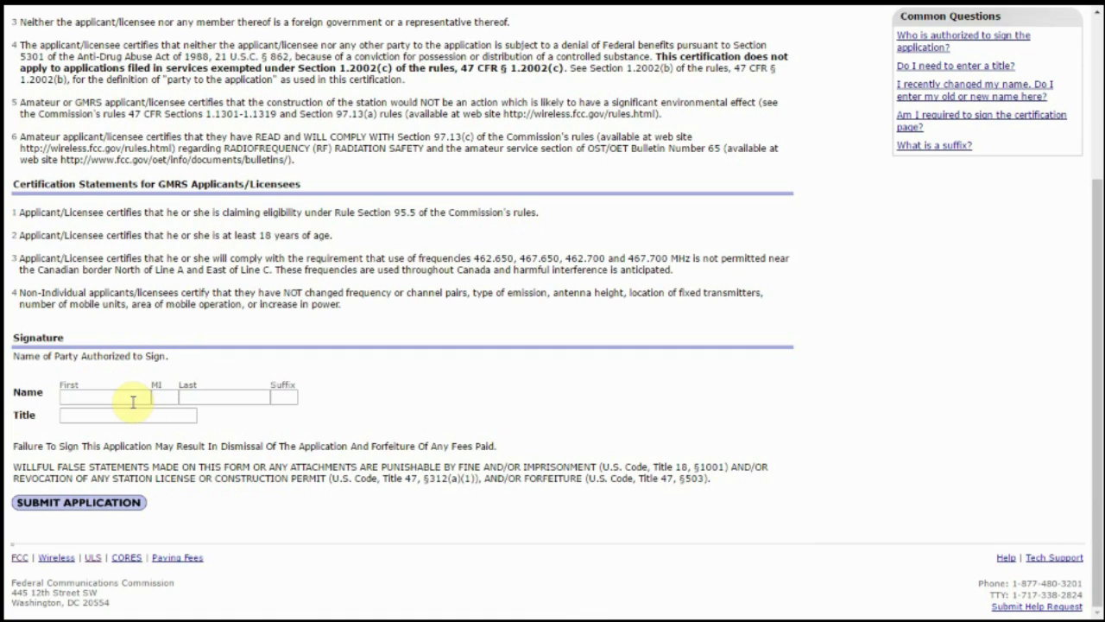
click(133, 398)
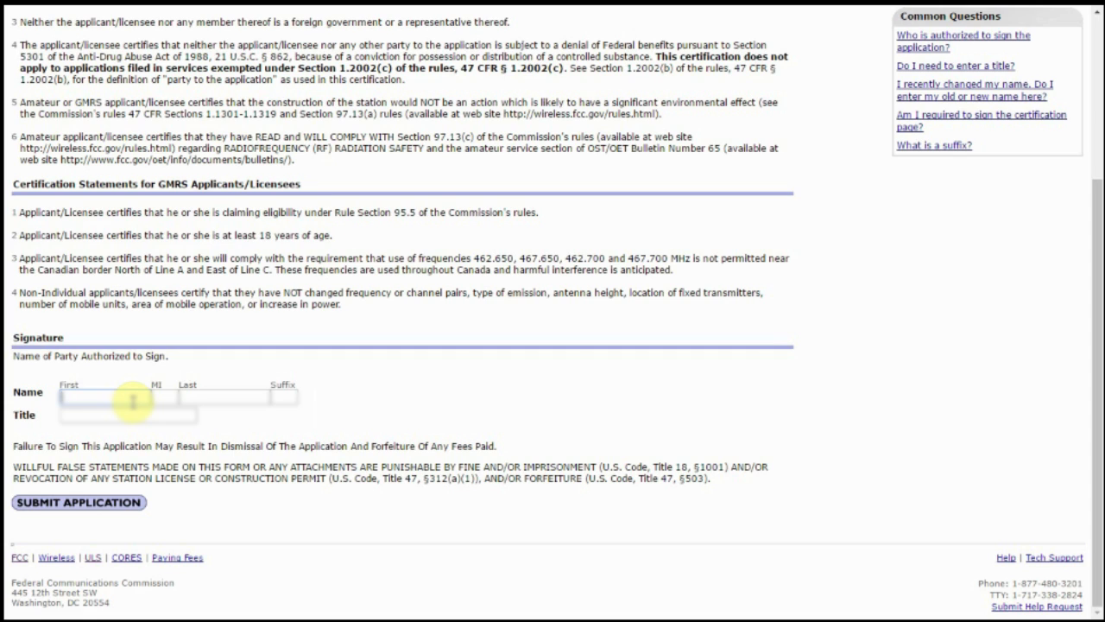
text(......)
key(Tab)
text(...)
key(Tab)
text(...)
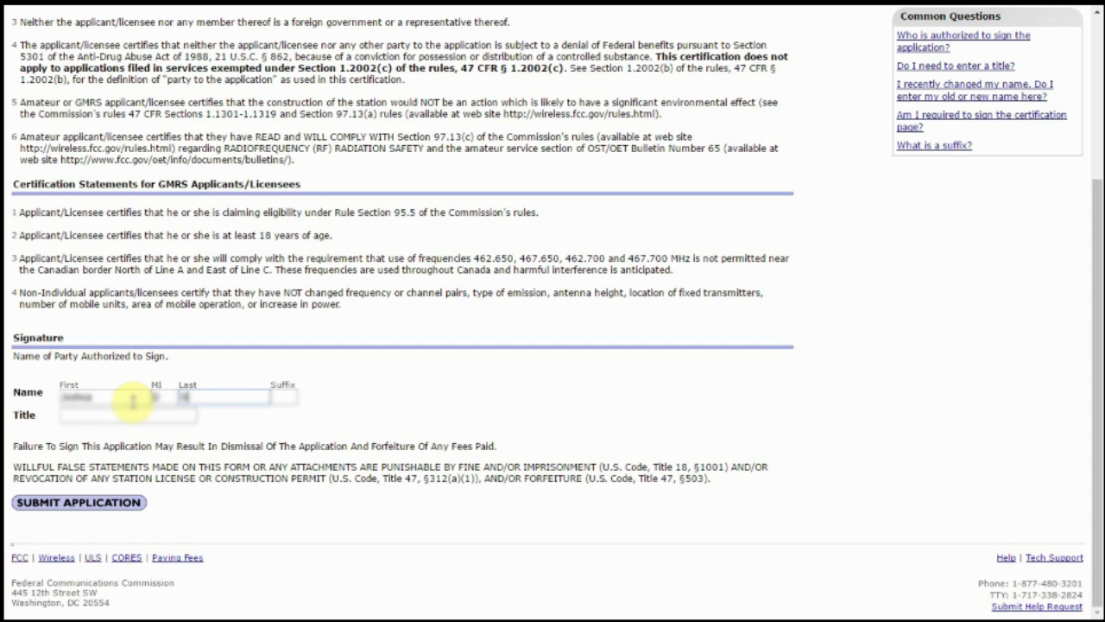
text(......)
key(Tab)
key(Tab)
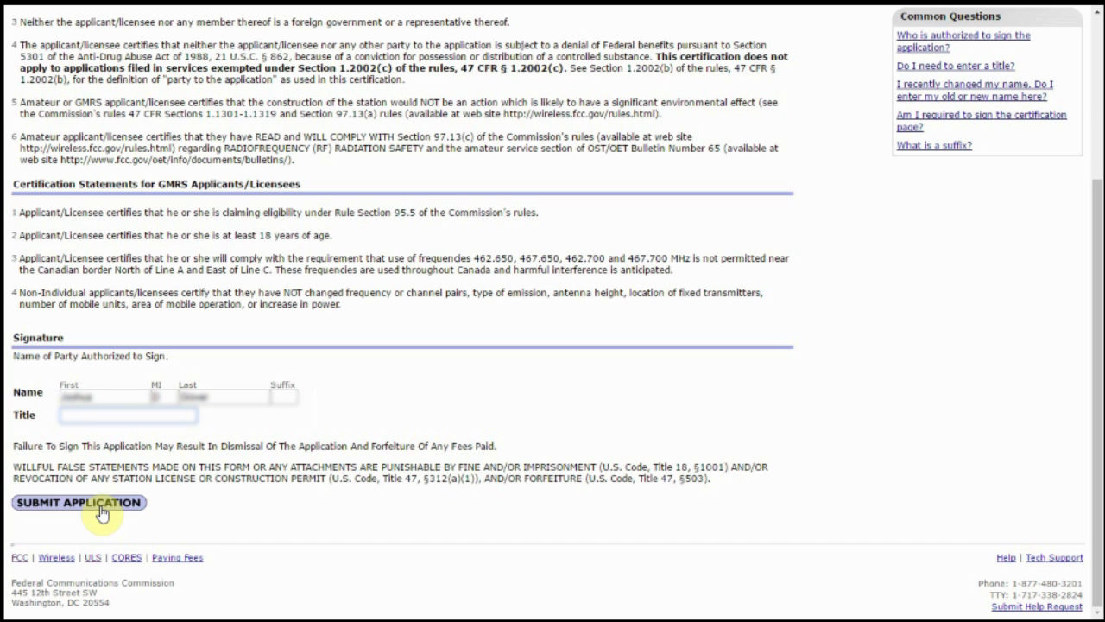
click(102, 507)
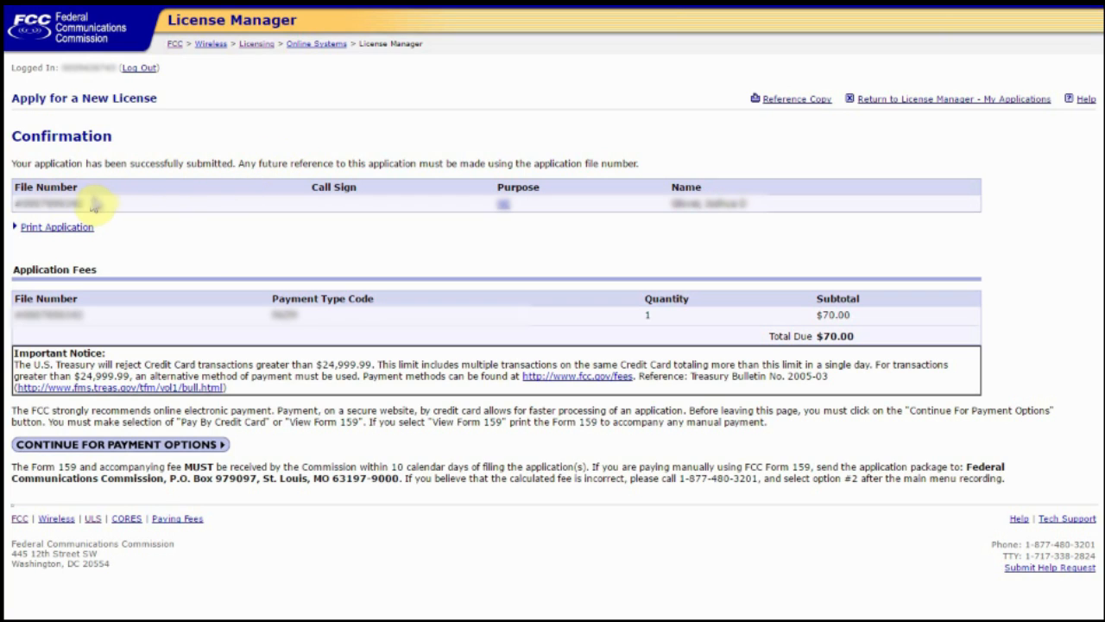
Step: Select the file number and open Print Application in a new tab
drag(94, 203, 17, 203)
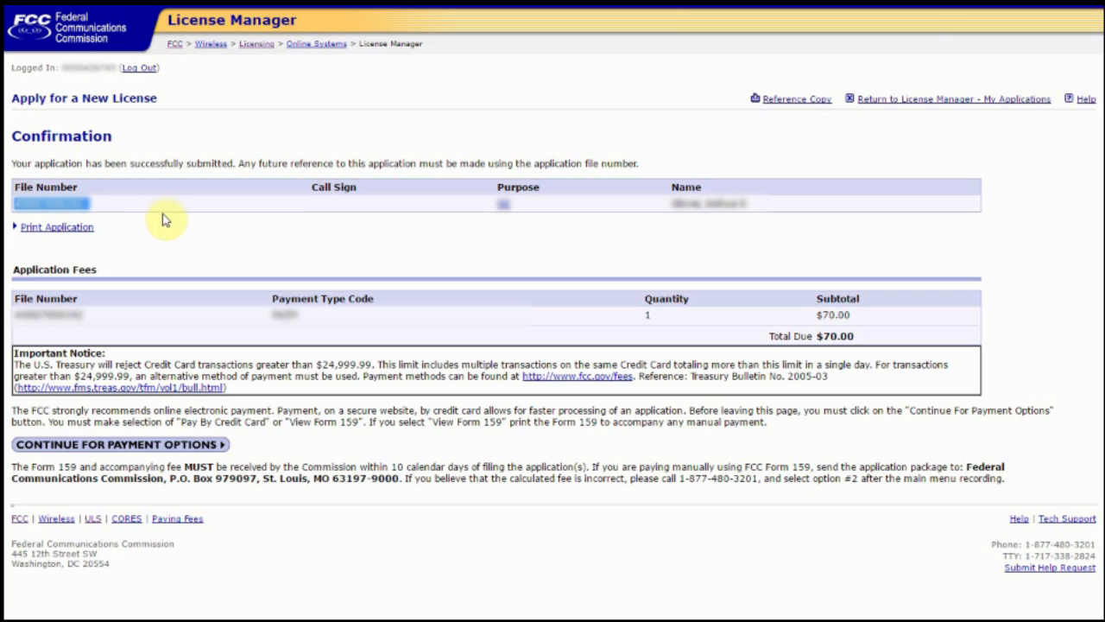
right_click(39, 232)
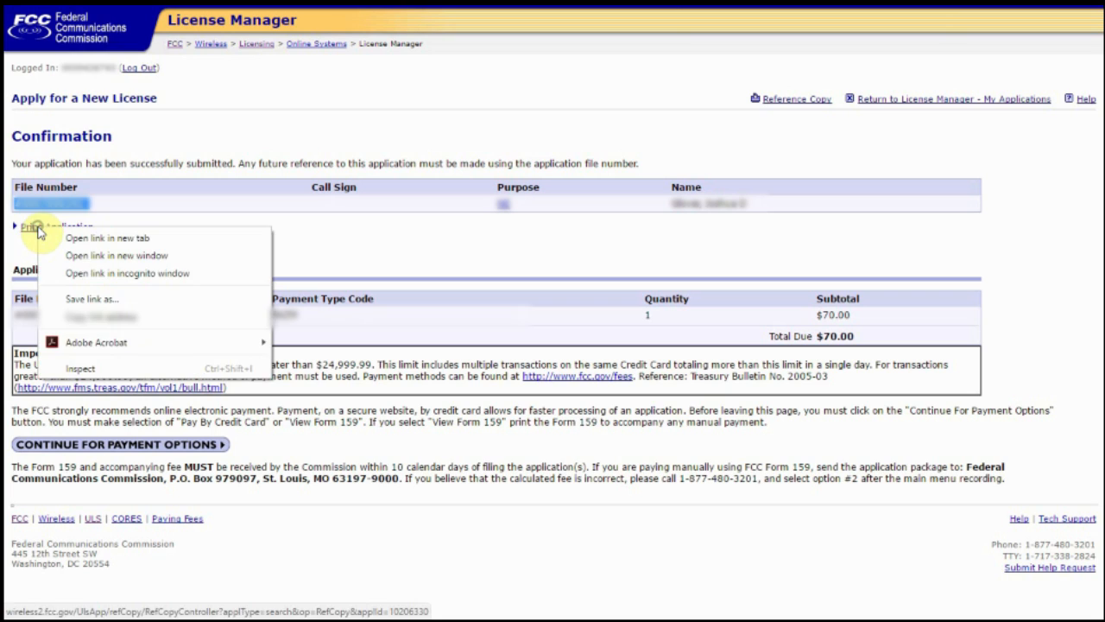
click(285, 226)
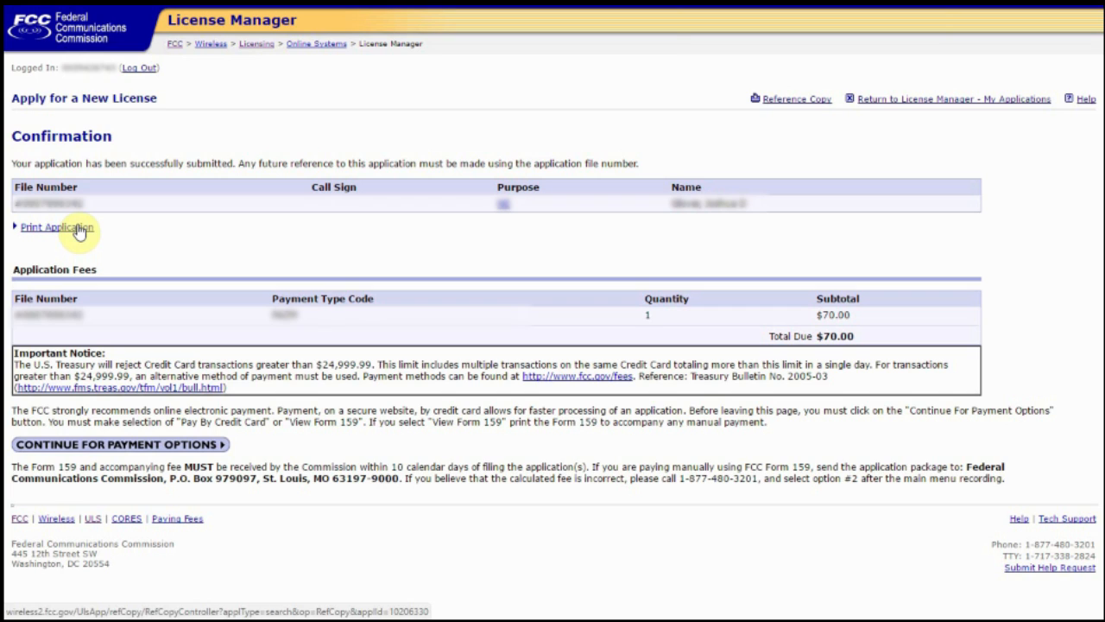
right_click(78, 229)
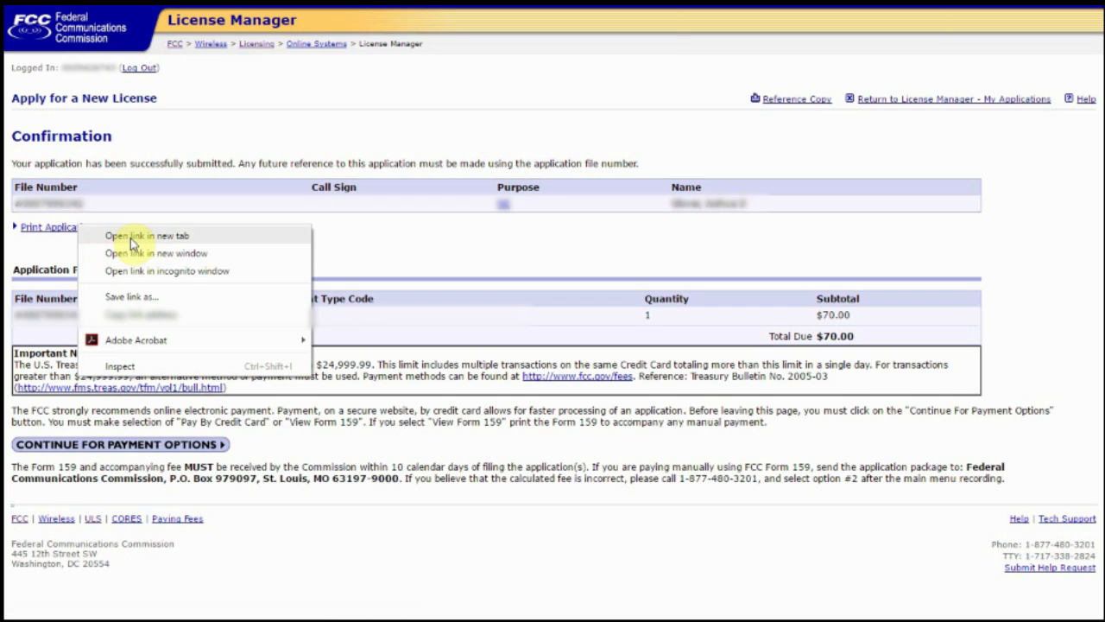
click(131, 239)
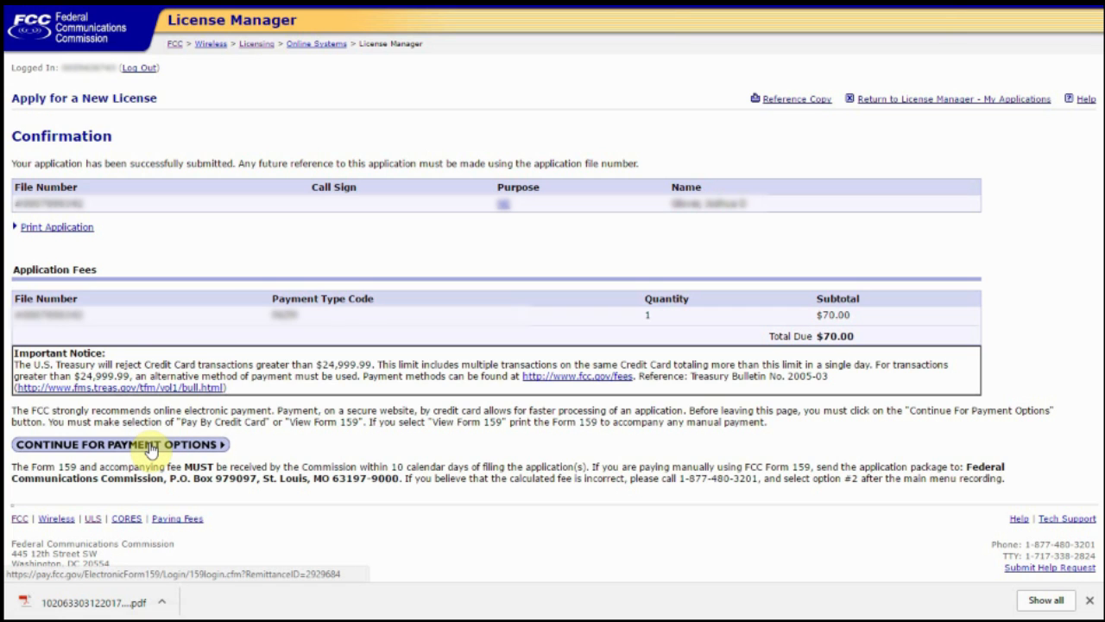
Step: Proceed to payment options and log in to Form 159 with the Payer FRN and password
click(151, 445)
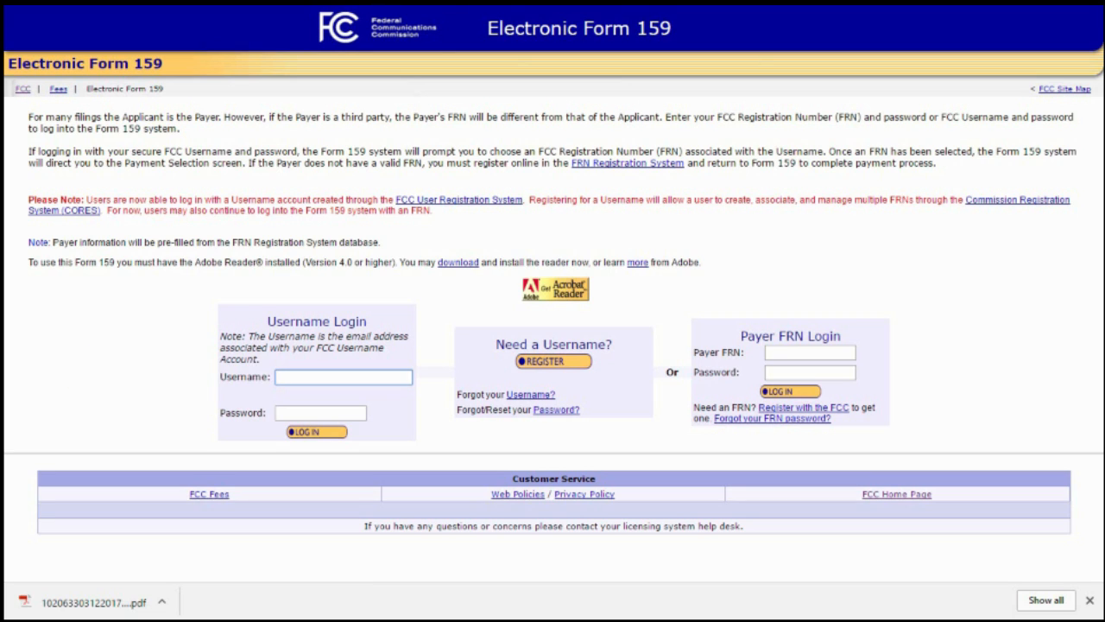
click(802, 356)
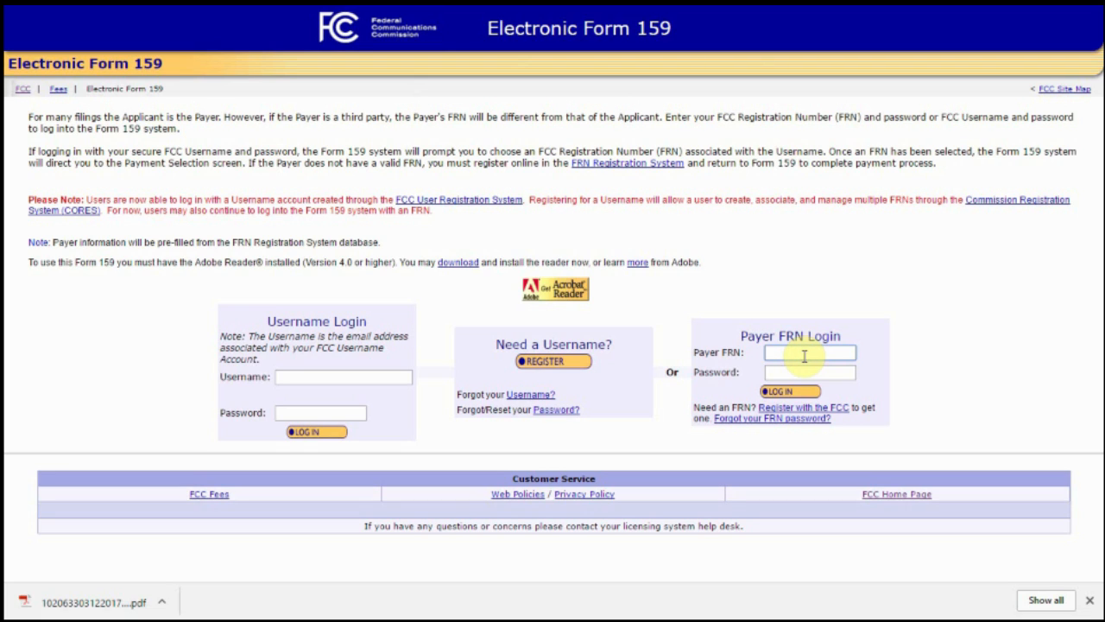
text(001)
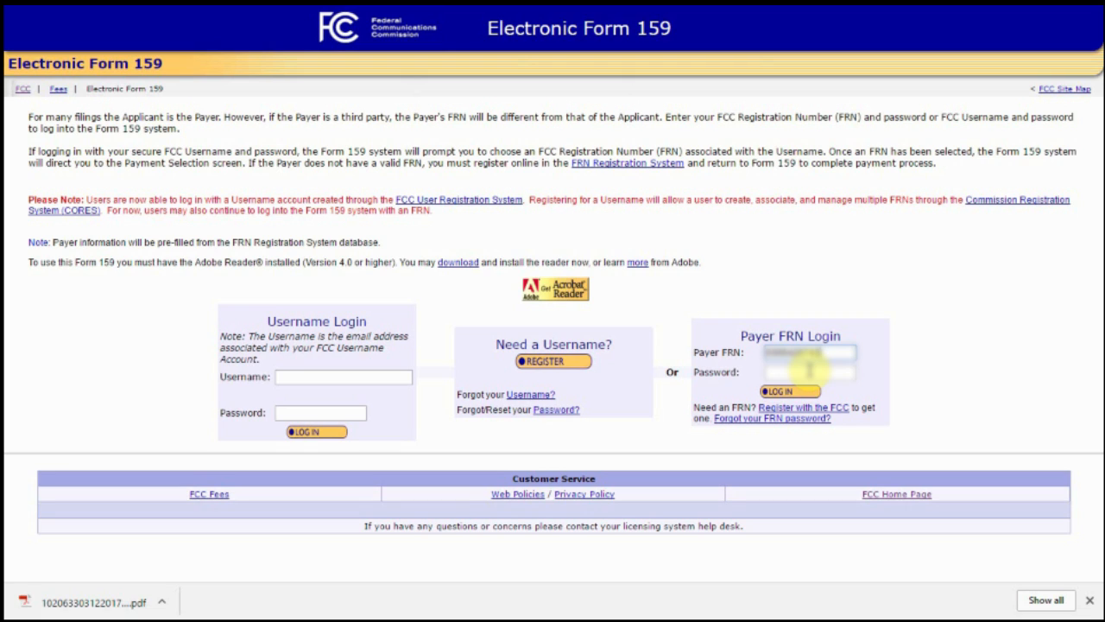
click(793, 371)
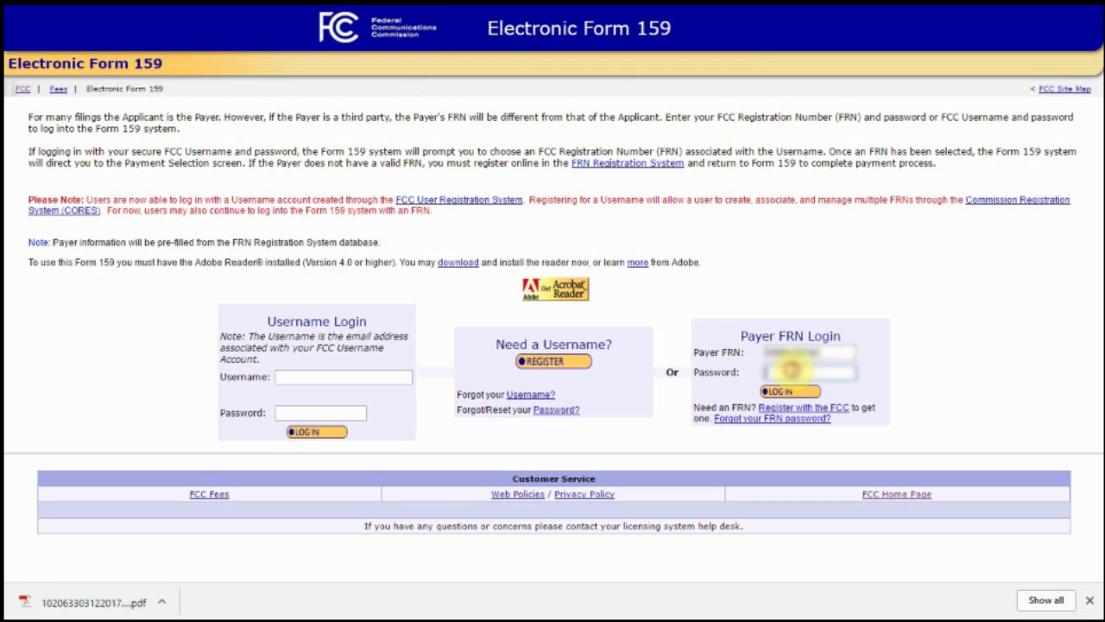
text(**)
click(790, 391)
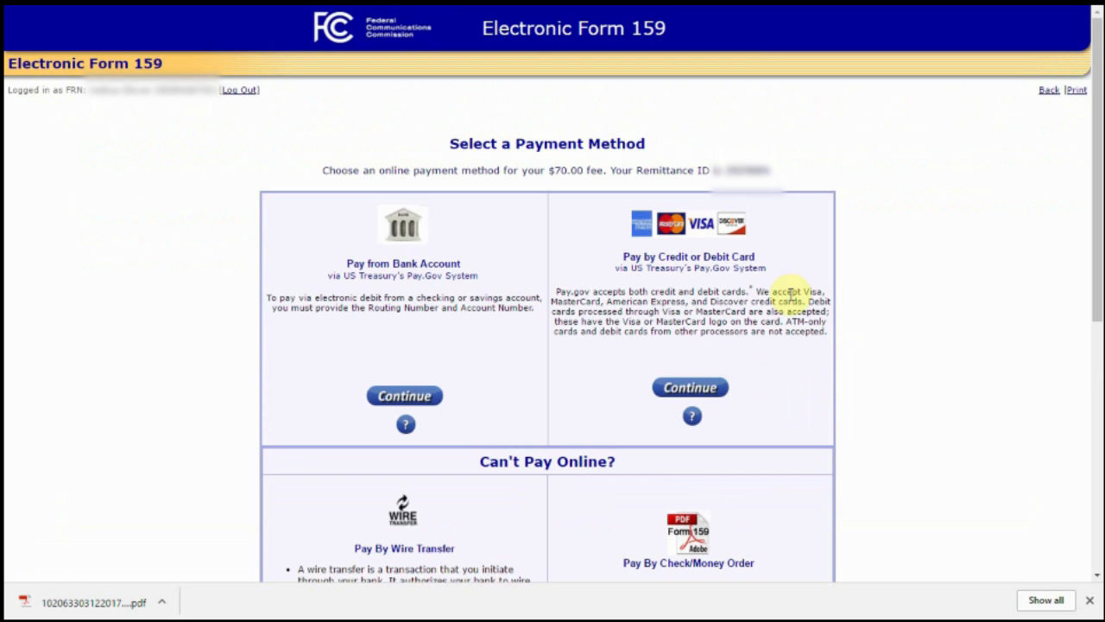
scroll(799, 294, down, 1)
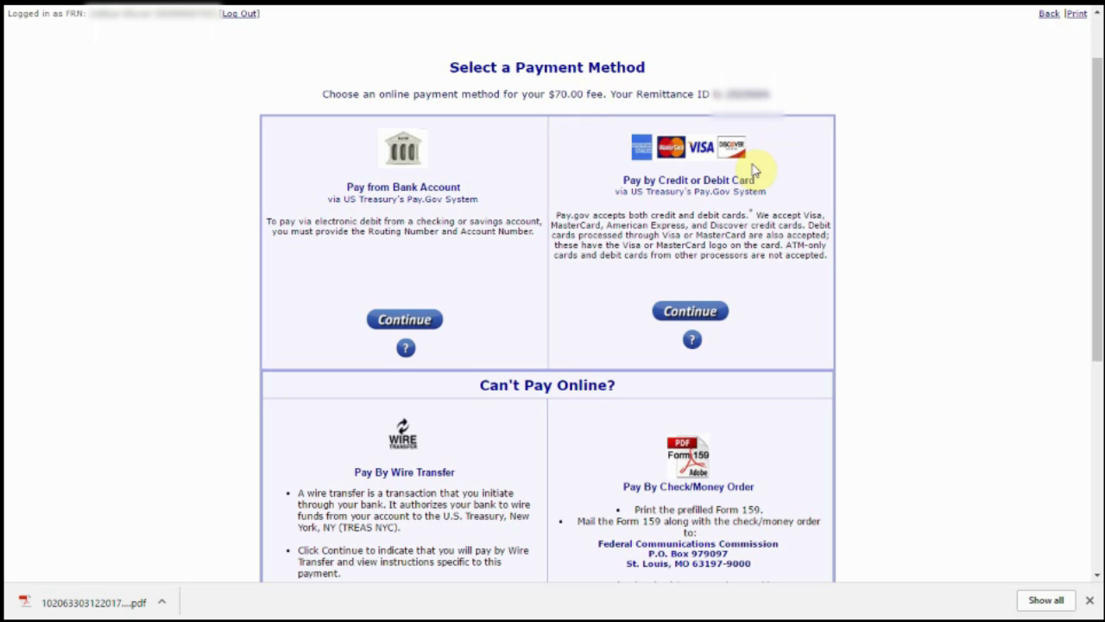
Step: Choose Pay by Credit or Debit Card and accept the redirect to Pay.gov
click(691, 311)
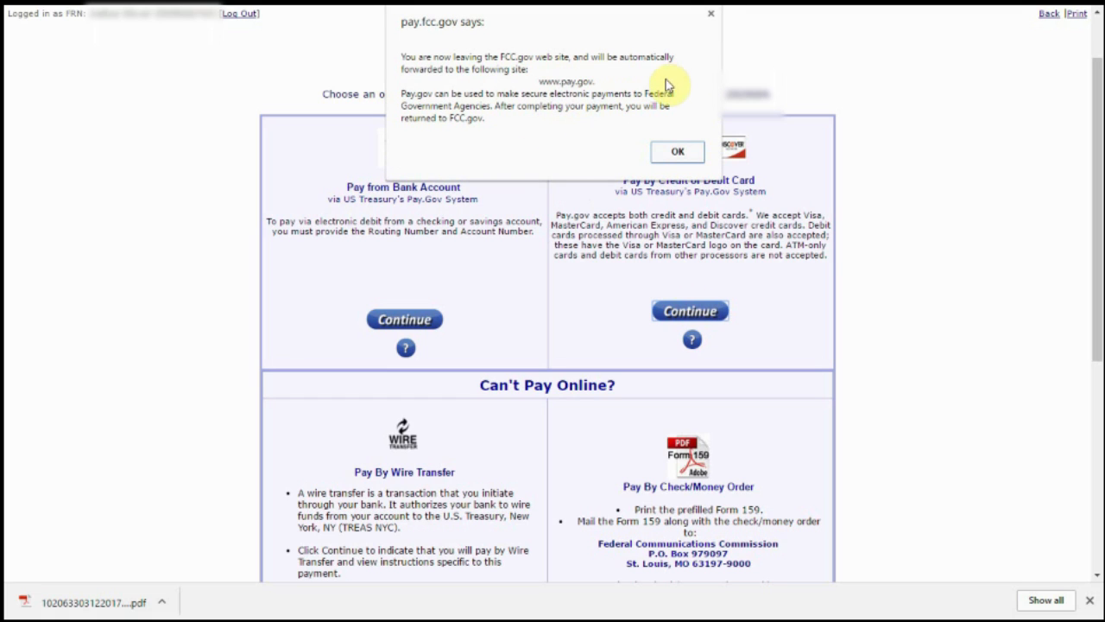
click(678, 154)
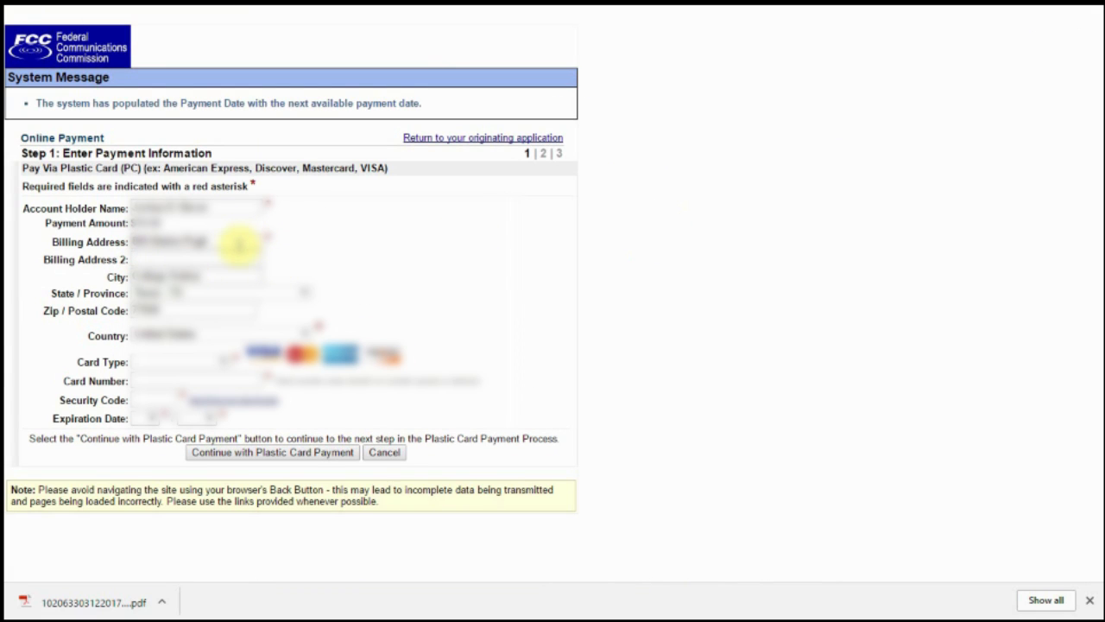
Step: Replace the billing address and fill in city and state on Pay.gov
drag(239, 243, 105, 251)
key(BackSpace)
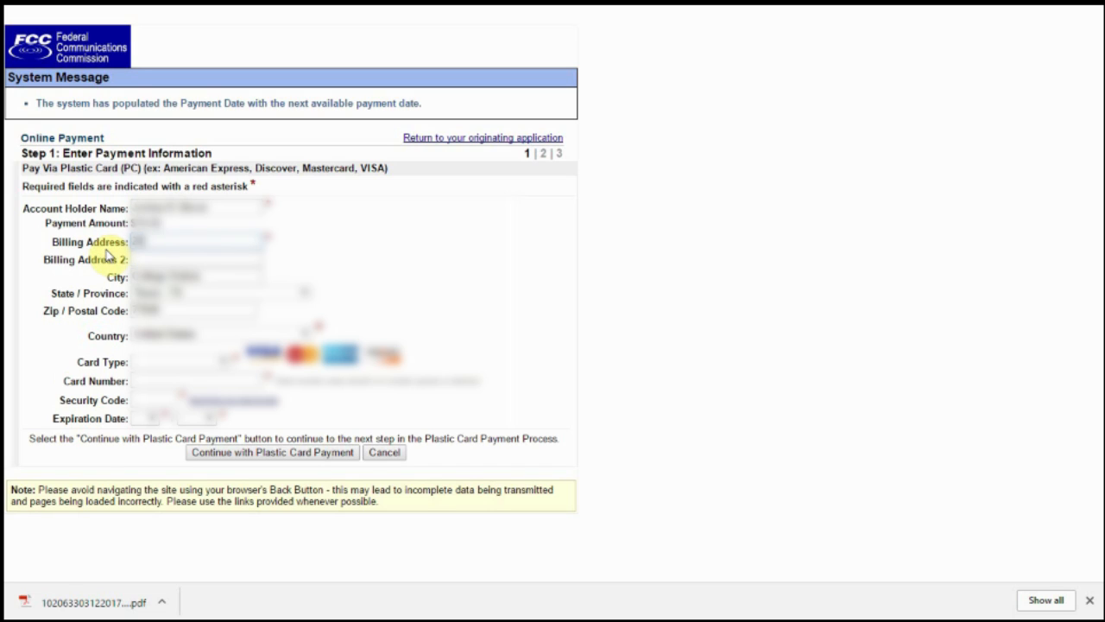
text([blurred address])
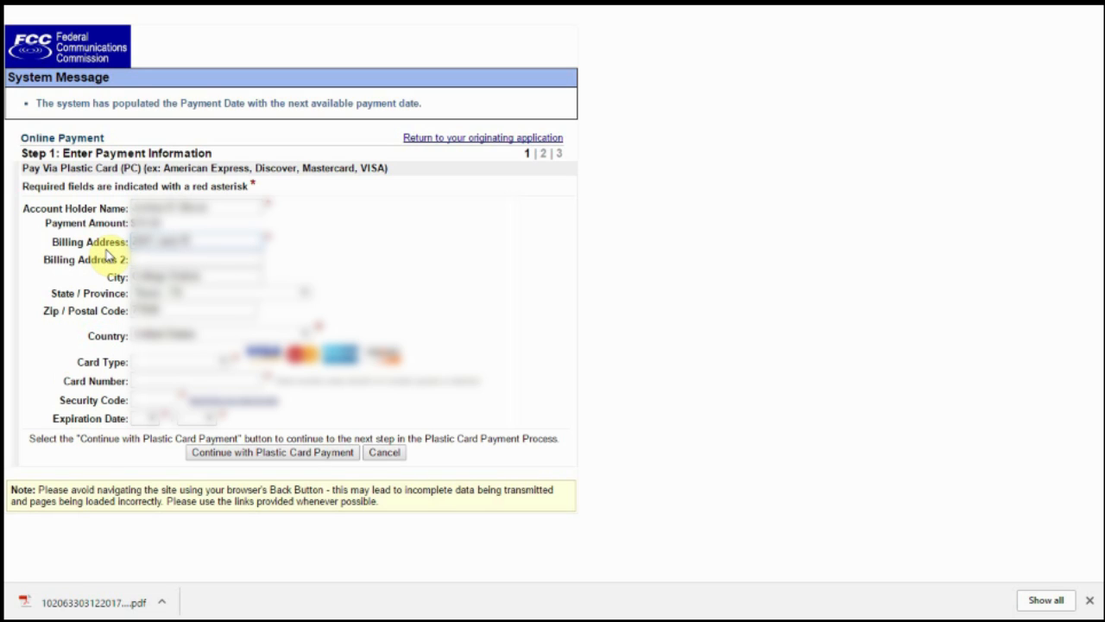
text([blurred])
key(Tab)
key(Tab)
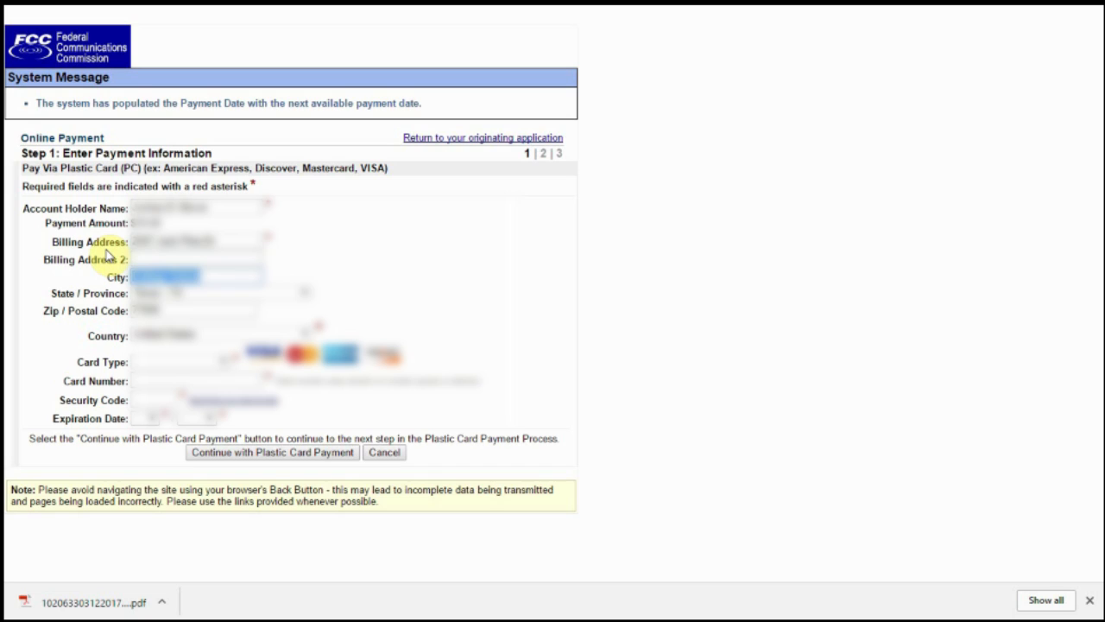
text([blurred city])
key(Tab)
text([blurred])
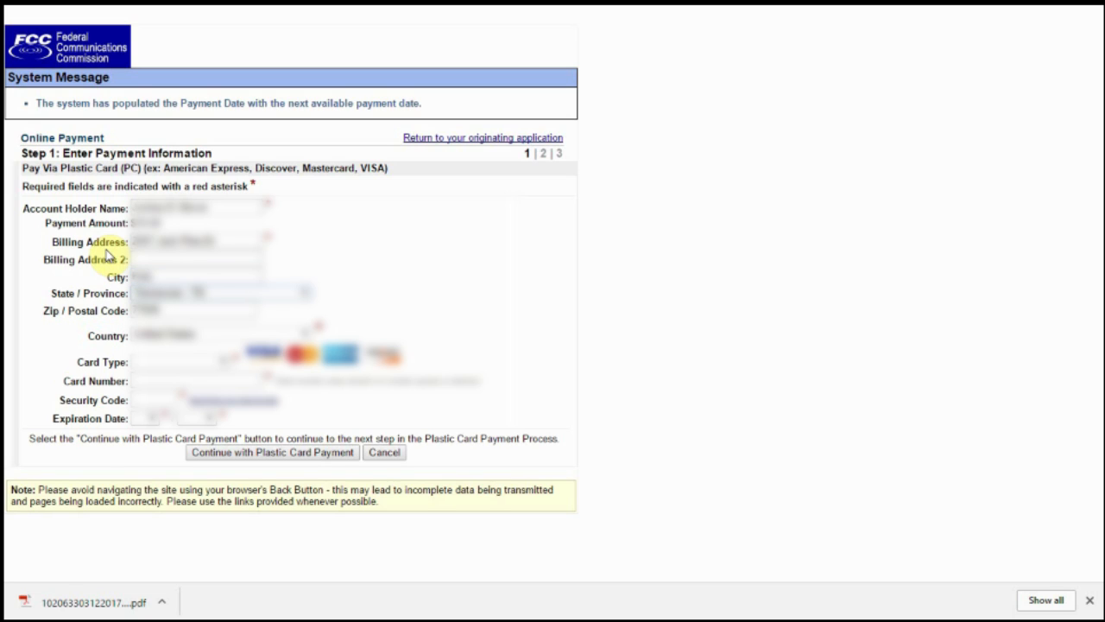
text([blurred])
key(Tab)
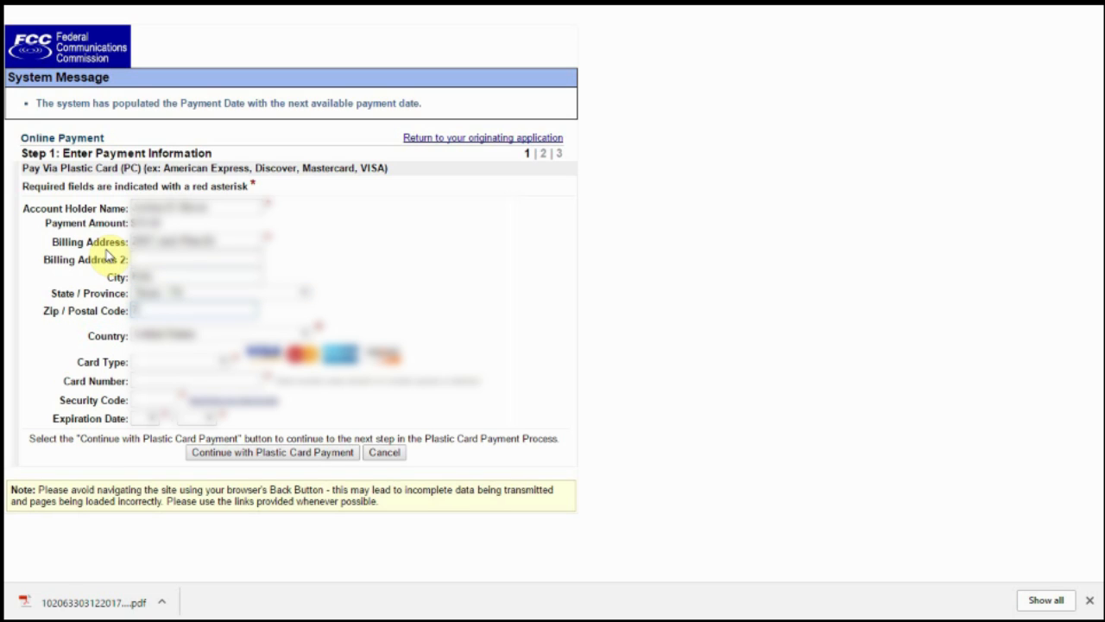
text([blurred zip])
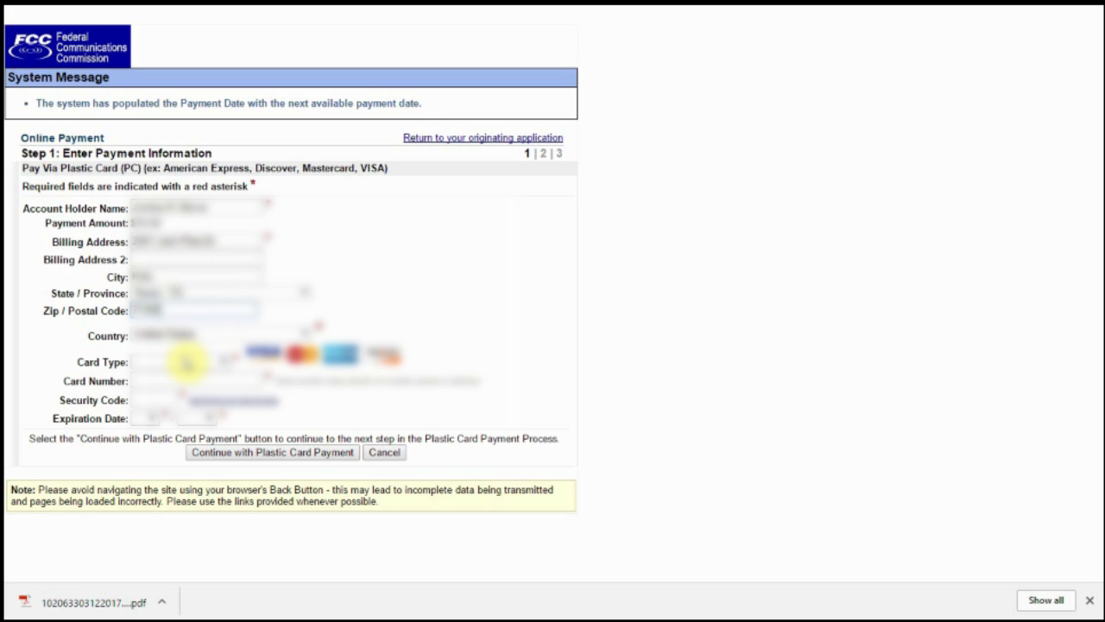
Step: Enter card type, security code and expiration date, then continue to payment authorization
click(181, 361)
click(181, 391)
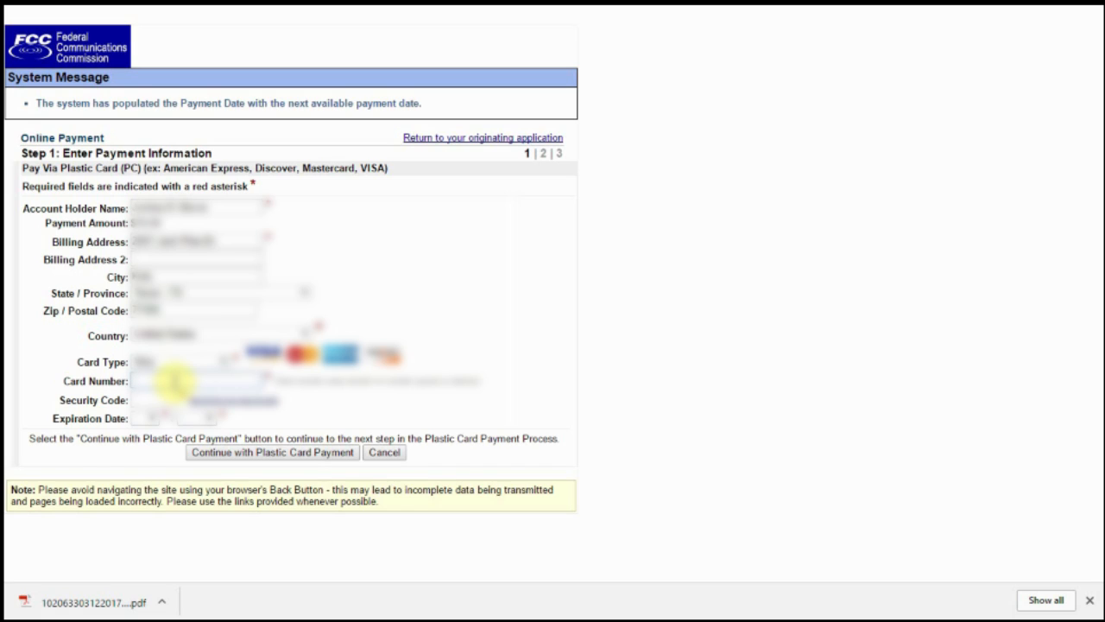
text(4111)
text(1111)
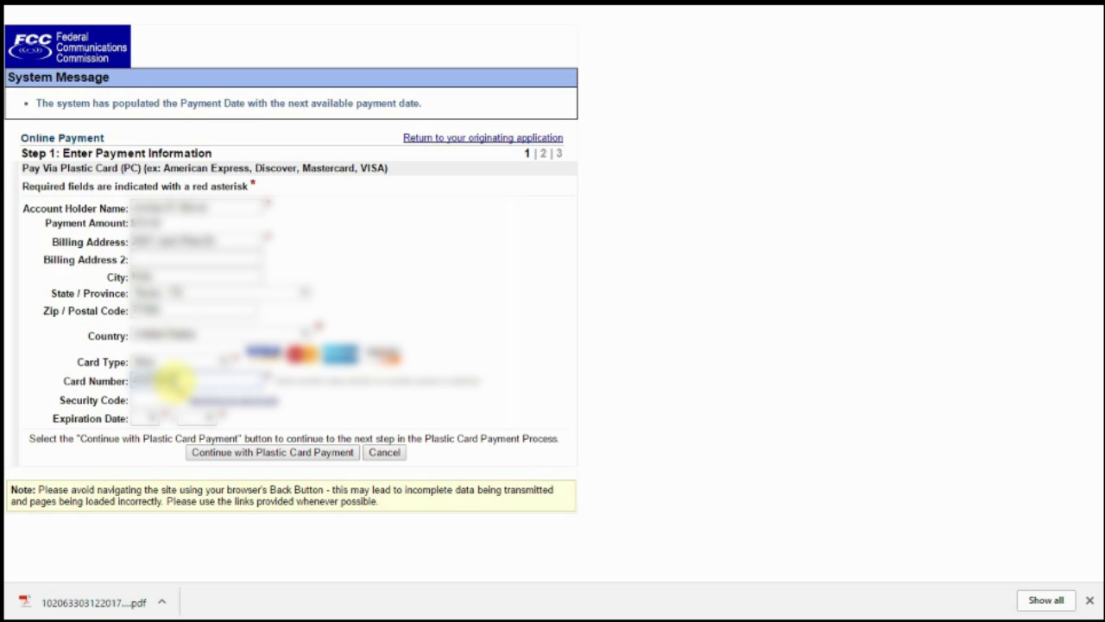
text(111111)
text(1111)
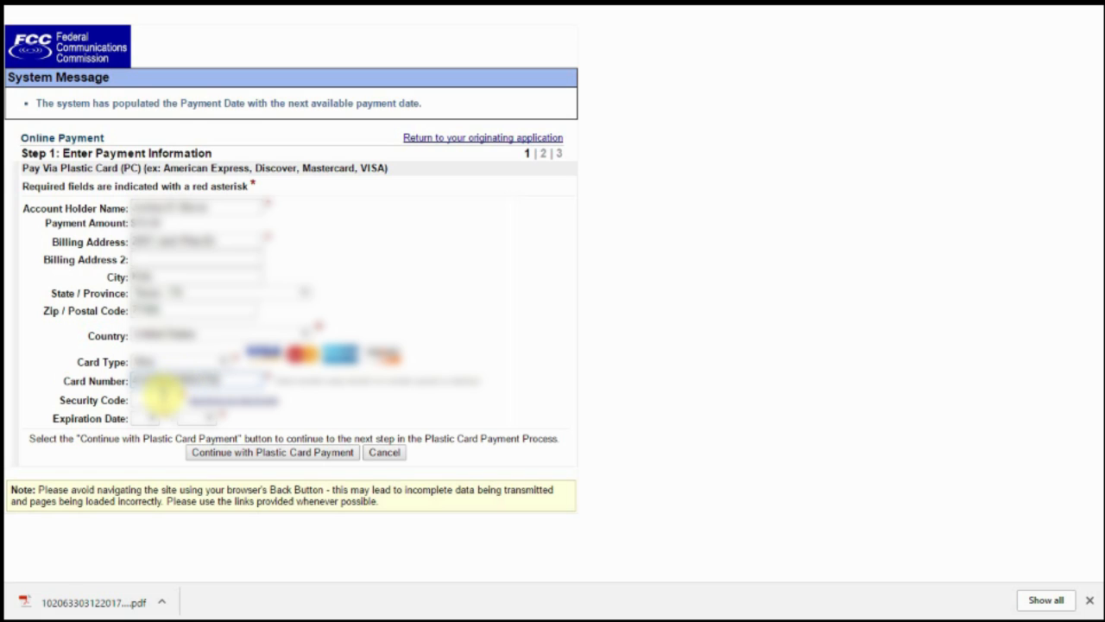
click(161, 397)
text(123)
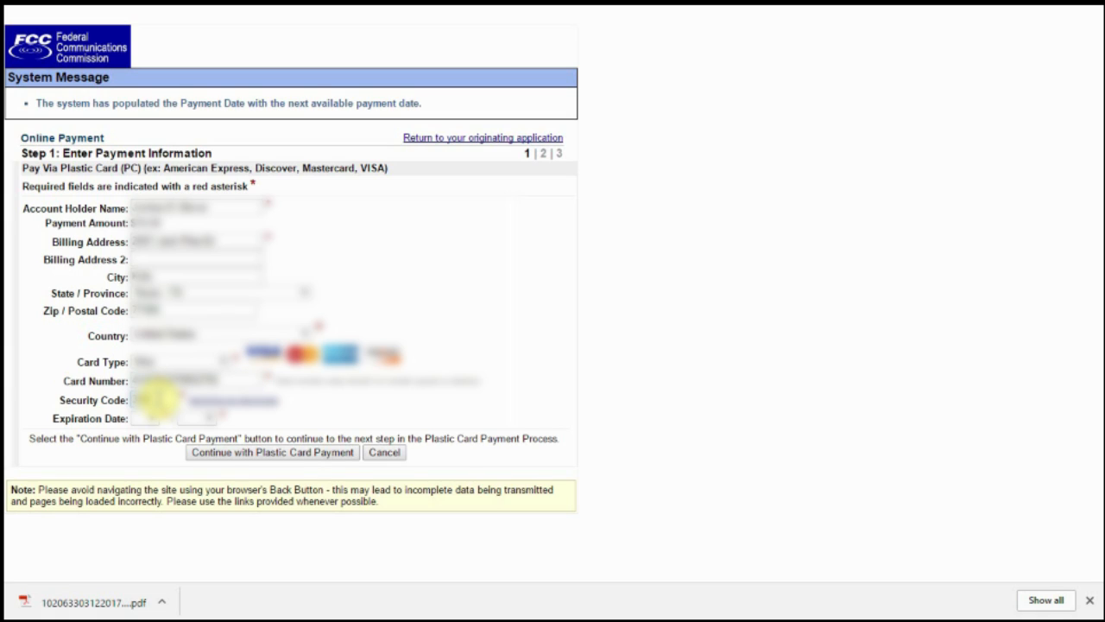
click(151, 418)
click(197, 418)
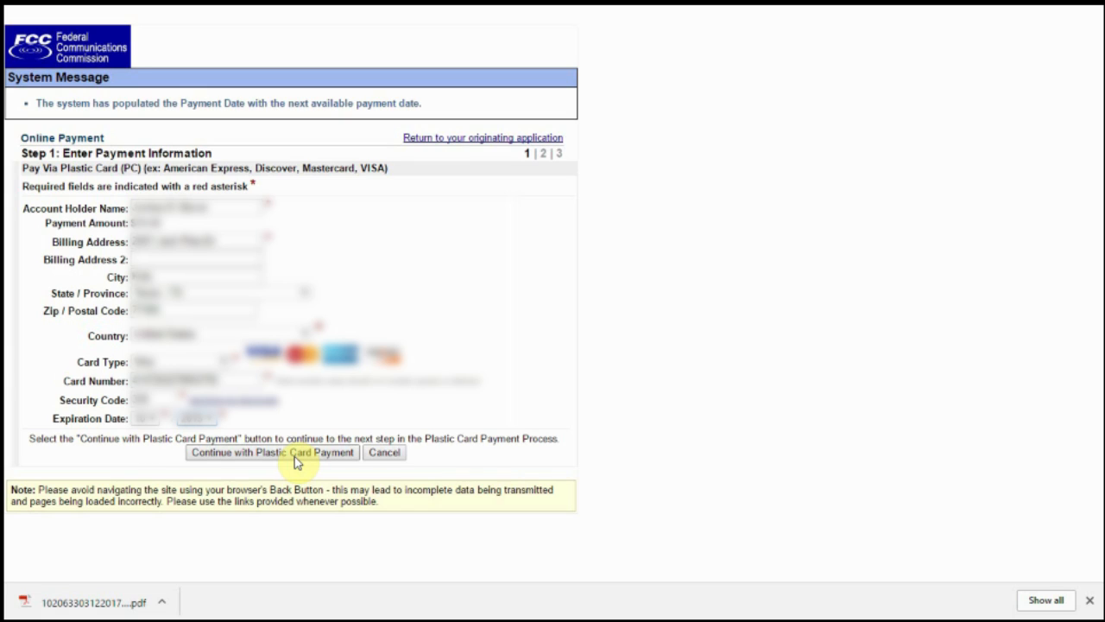
click(295, 455)
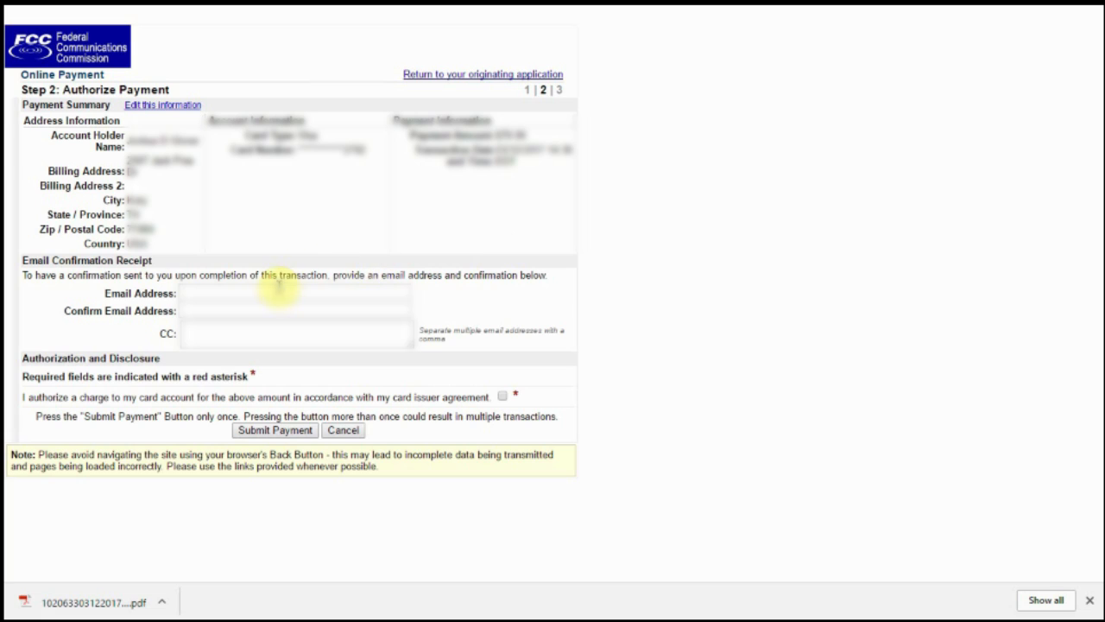
Step: Add and confirm the receipt email, authorize the card charge and submit the $70.00 payment
click(278, 294)
text([redacted email])
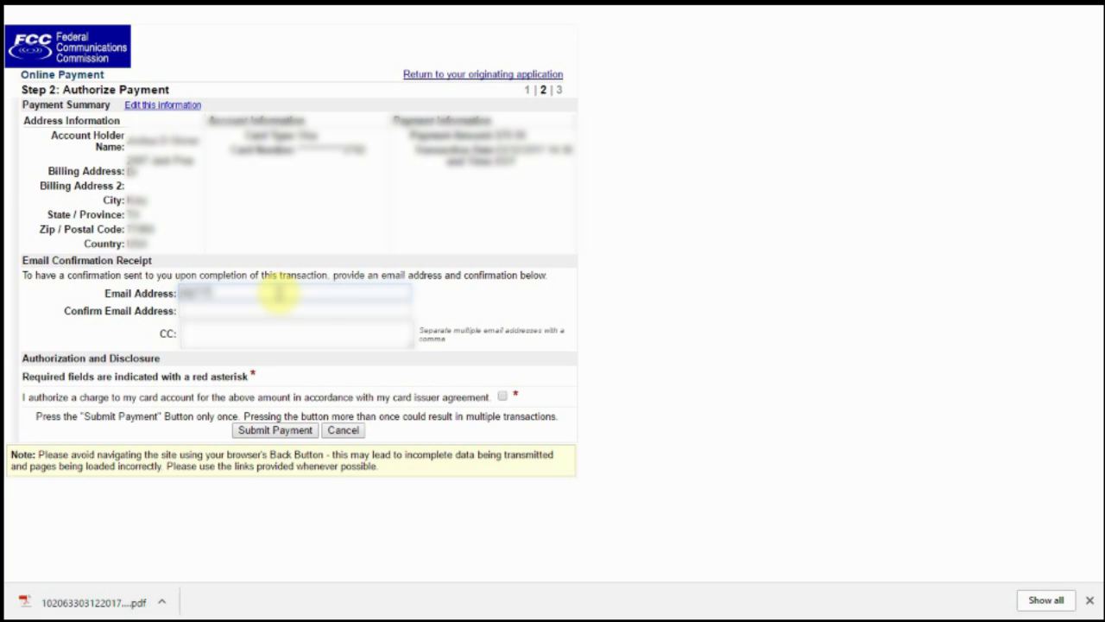
text([redacted email])
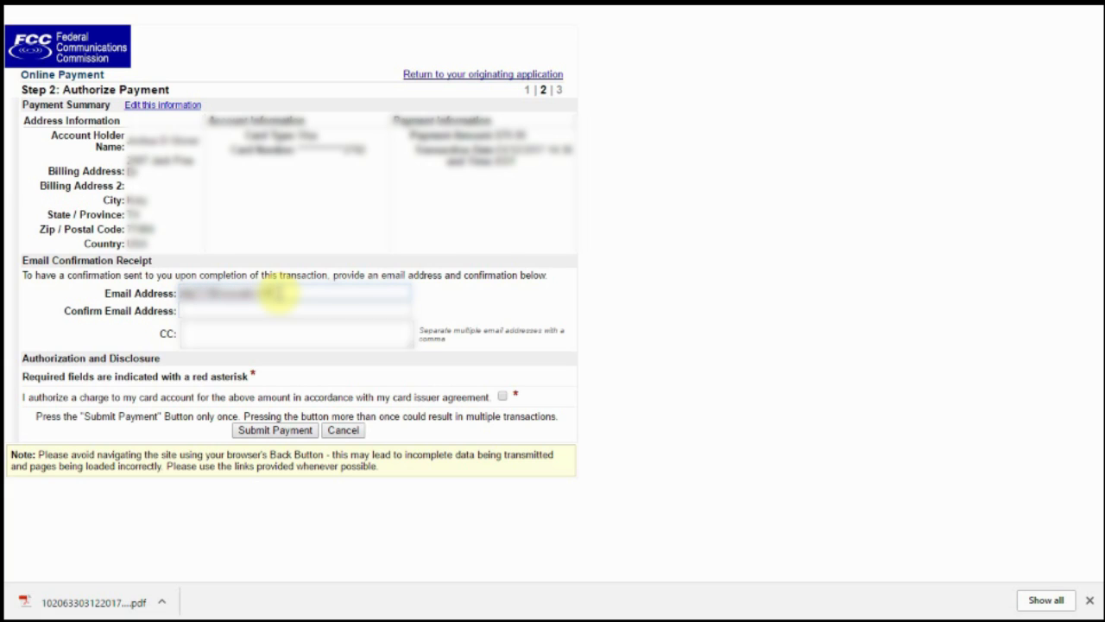
key(Tab)
text([redacted email])
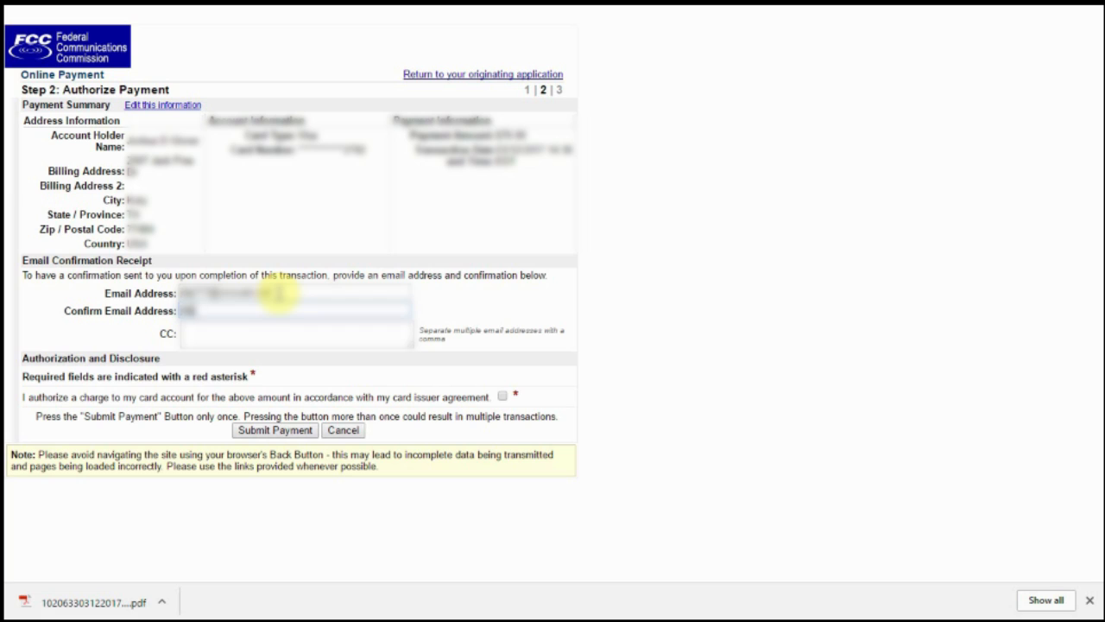
text([redacted email])
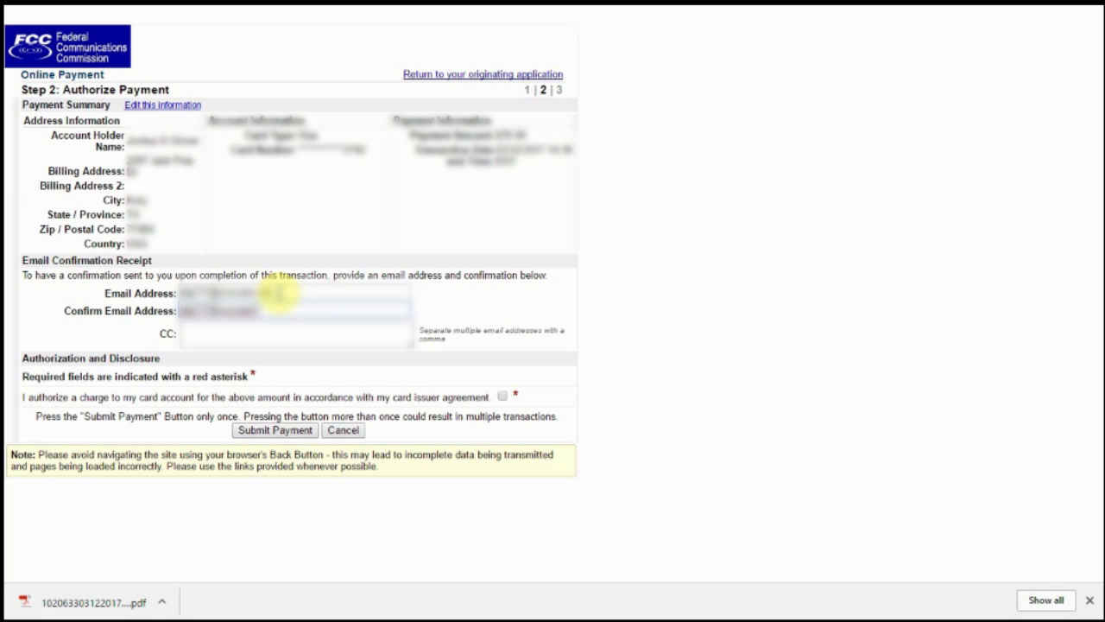
click(259, 330)
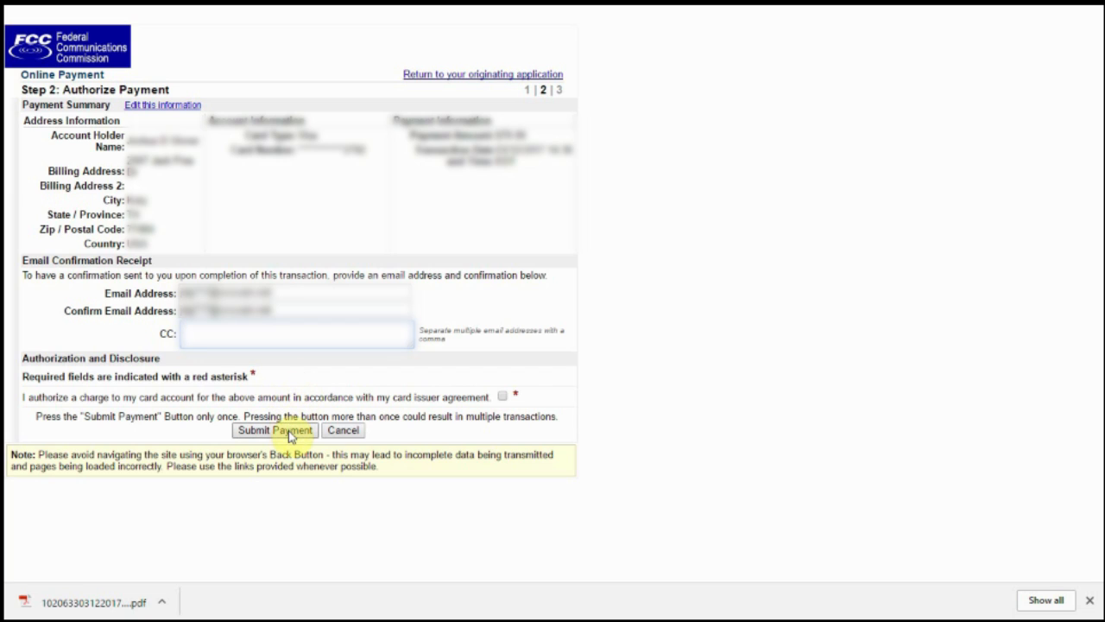
click(503, 398)
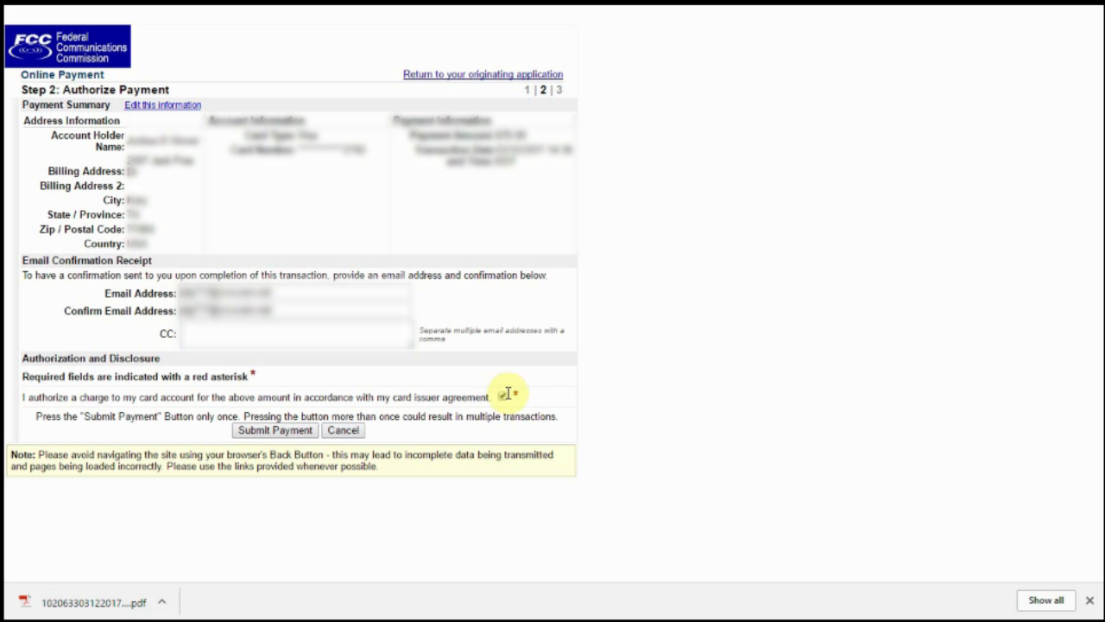
click(294, 434)
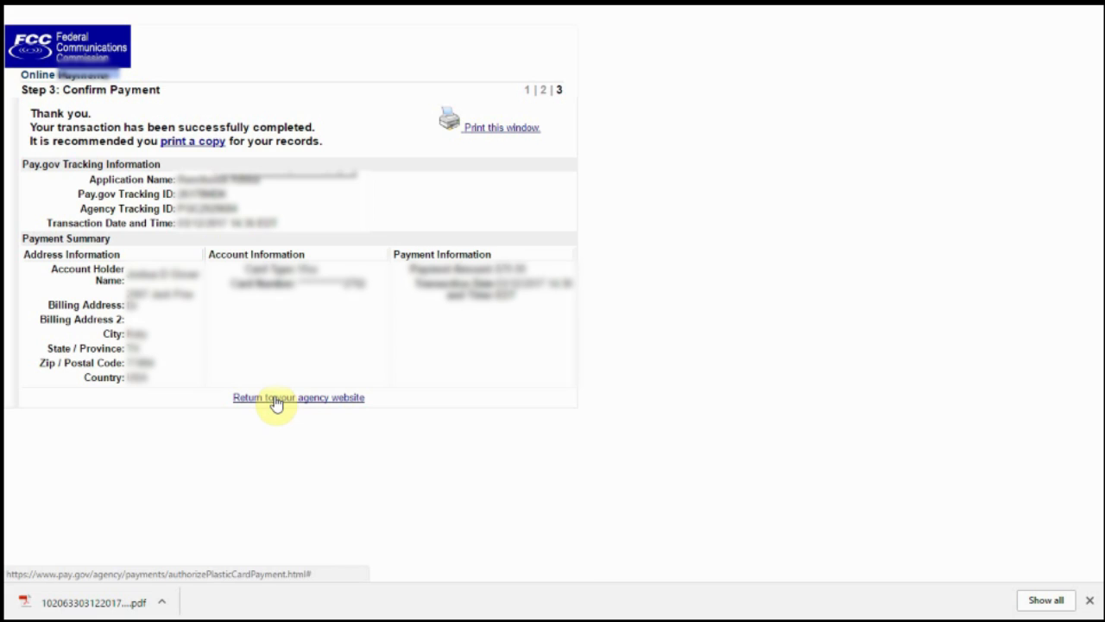
Step: Return from Pay.gov's Confirm Payment page to the FCC application Confirmation page
click(276, 399)
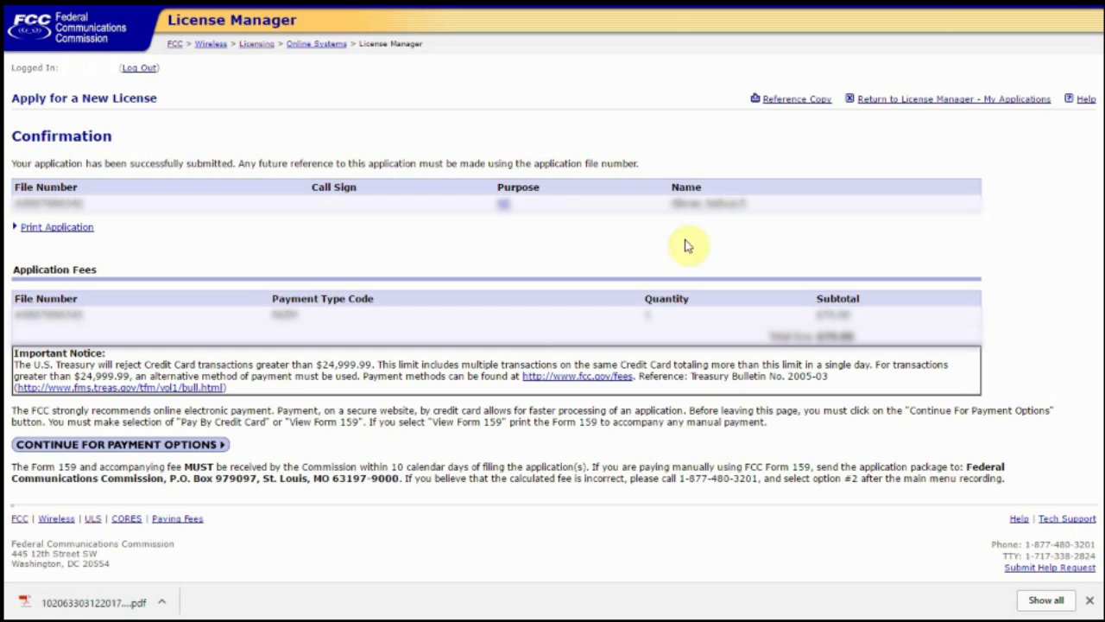
Step: Go to My Applications and view the filed application's At A Glance page showing status Submitted
click(922, 104)
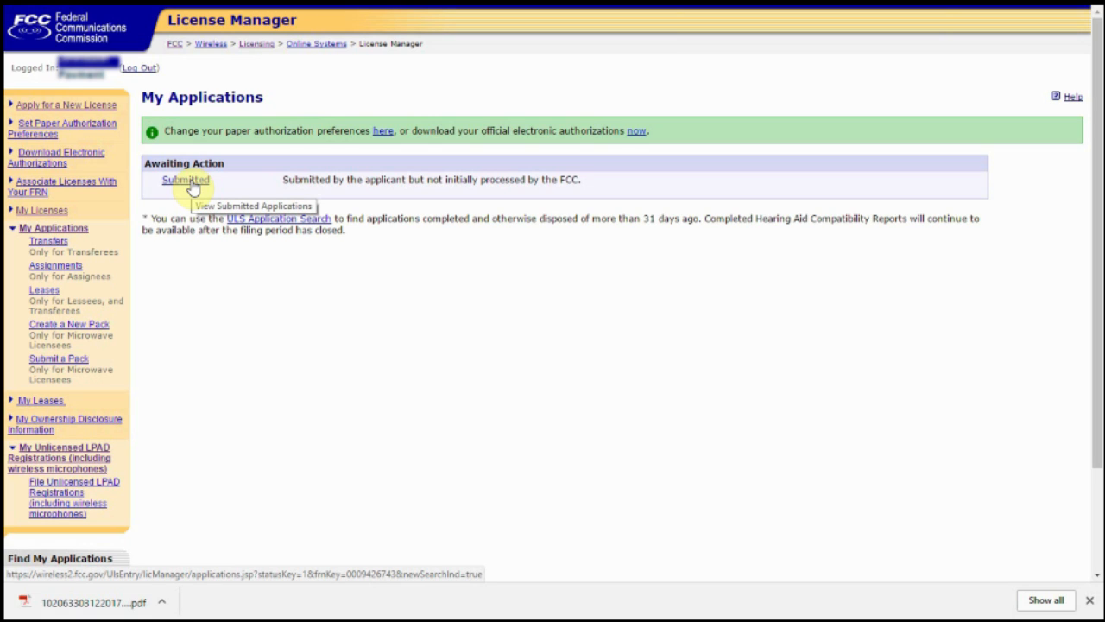
click(185, 179)
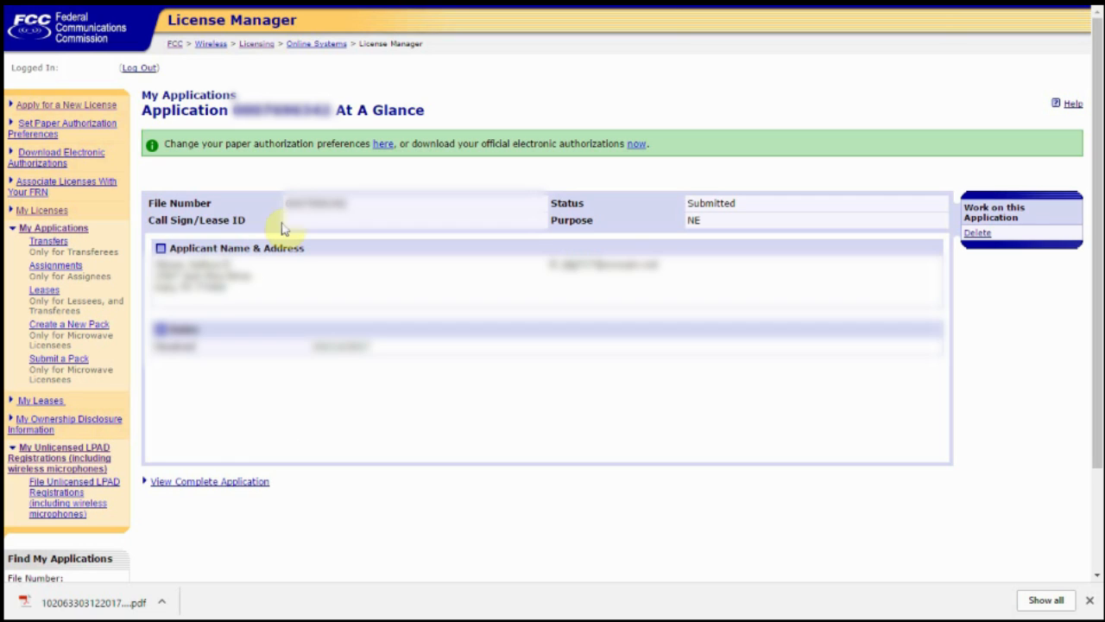
Step: Log out of License Manager, returning to the empty Log In page
click(139, 67)
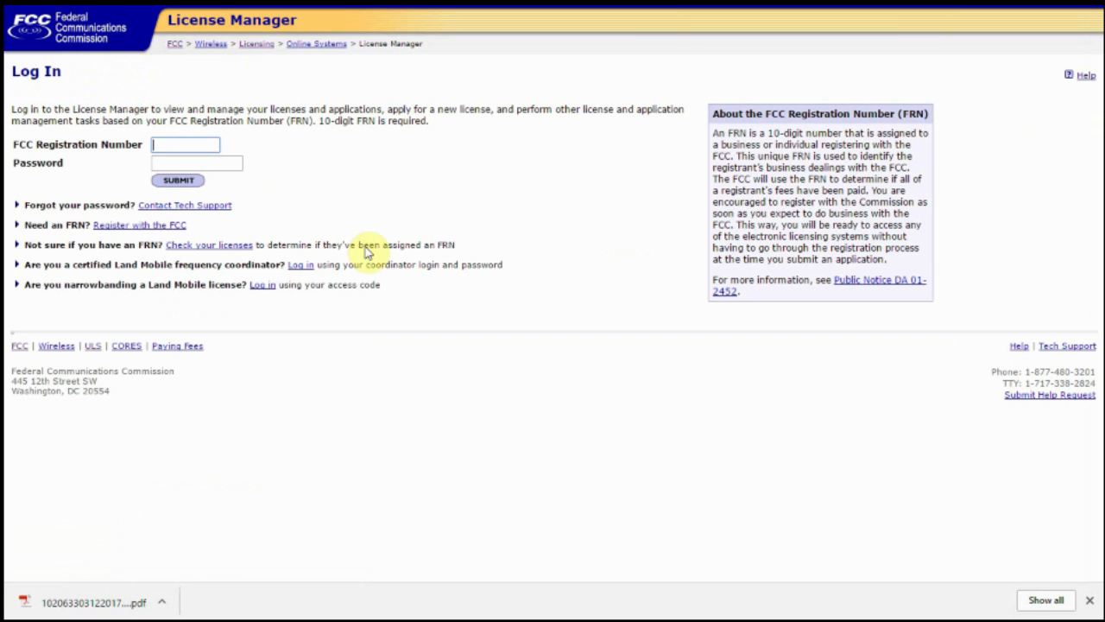